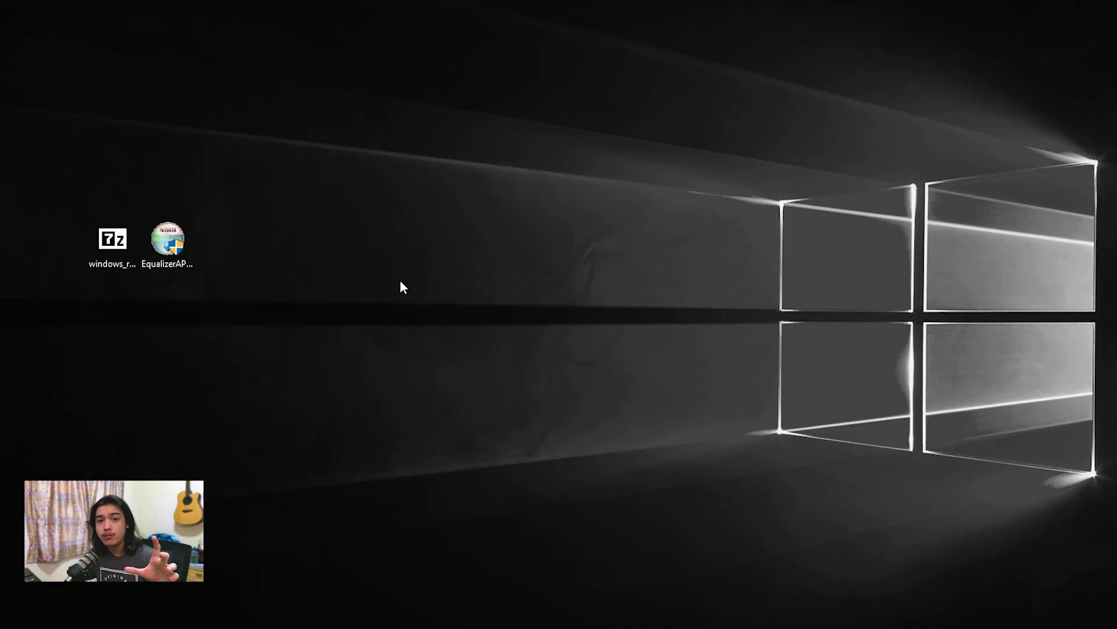
Select both desktop icons with a drag box.
left_click_drag(385, 388, 0, 105)
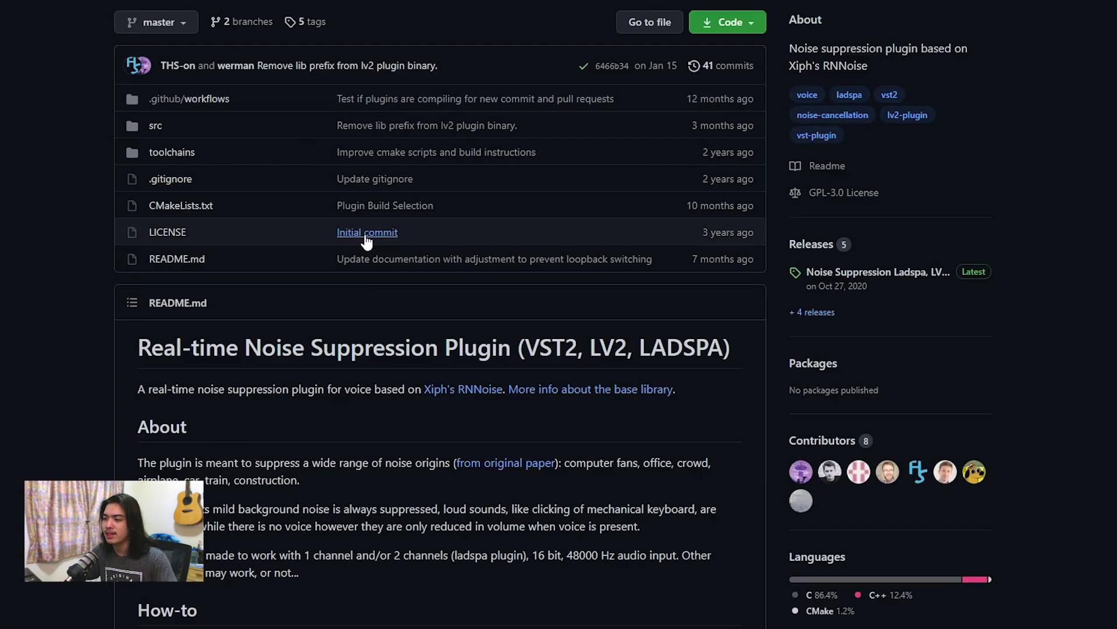
Scroll up and down through the RNNoise GitHub README and the xiph.org RNNoise article.
scroll(677, 281, "down", 20)
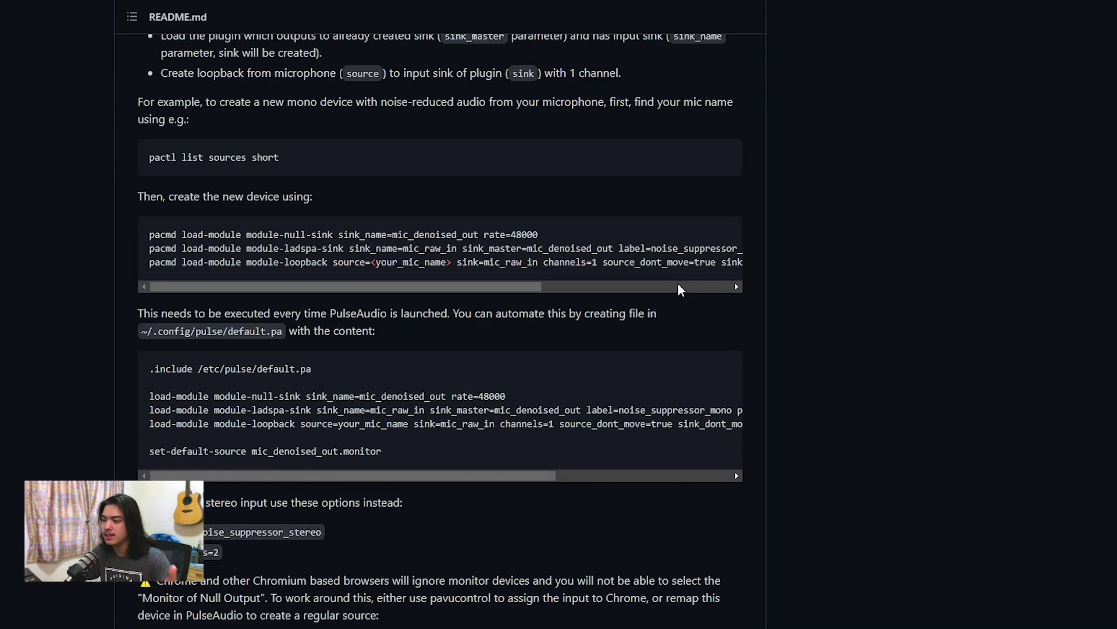
scroll(677, 315, "up", 15)
scroll(680, 316, "up", 9)
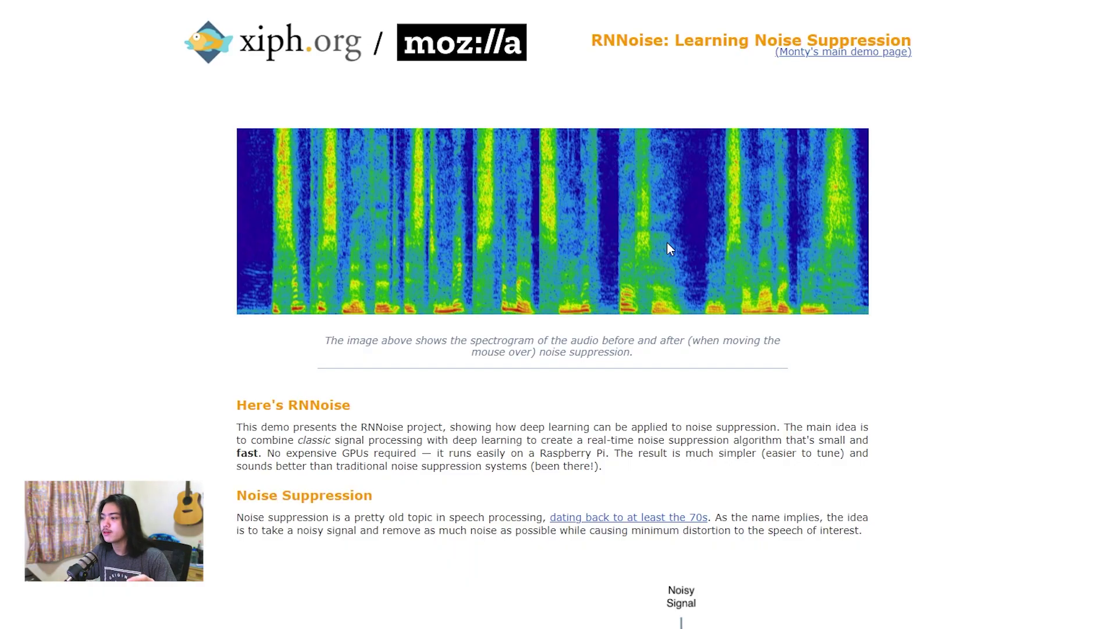
scroll(898, 237, "down", 15)
scroll(901, 244, "down", 20)
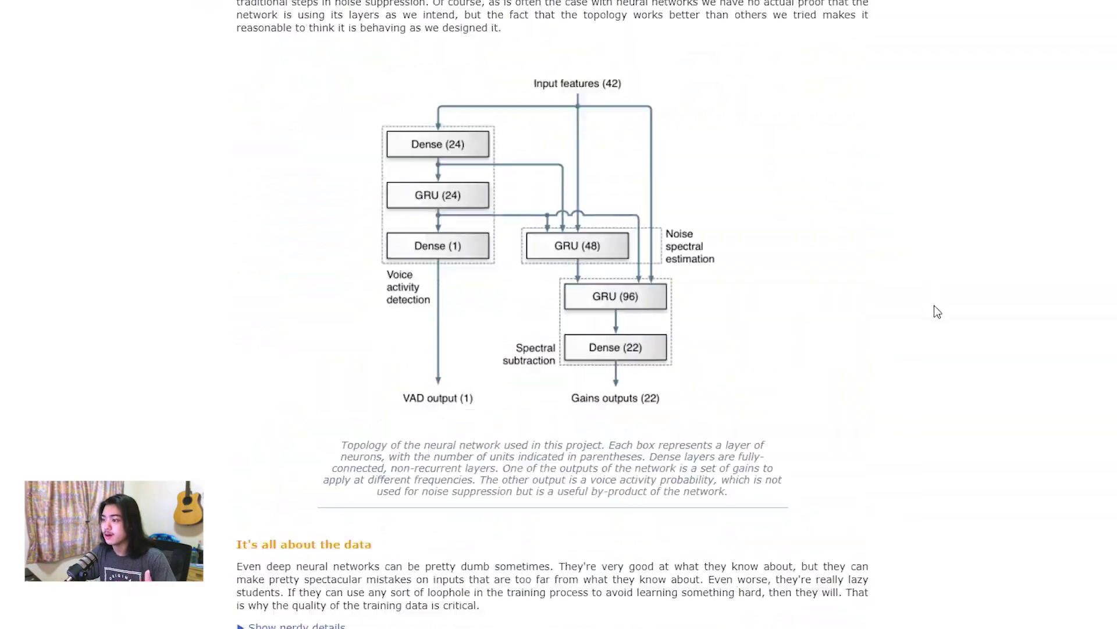
scroll(944, 379, "up", 20)
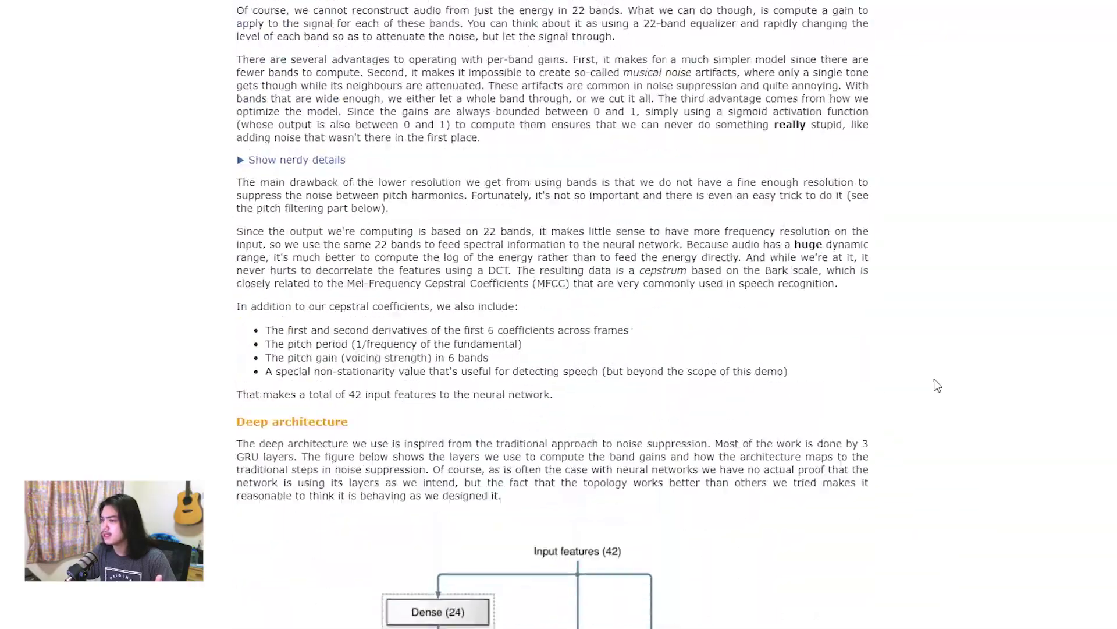
scroll(929, 380, "up", 12)
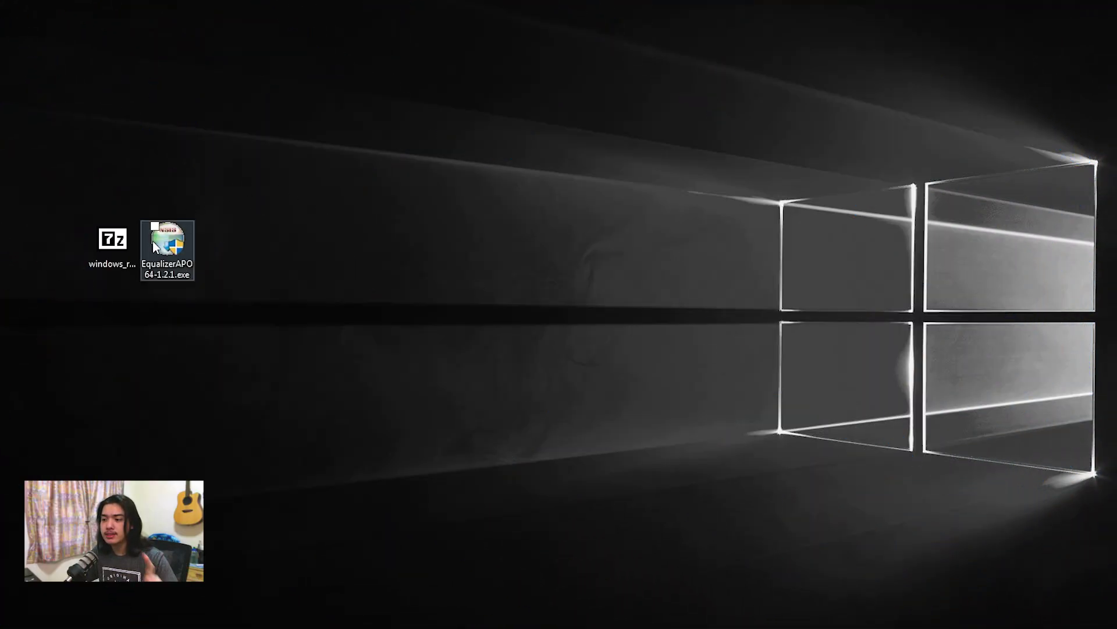
Extract the RNNoise zip archive with 7-Zip's Extract files option.
left_click(112, 241)
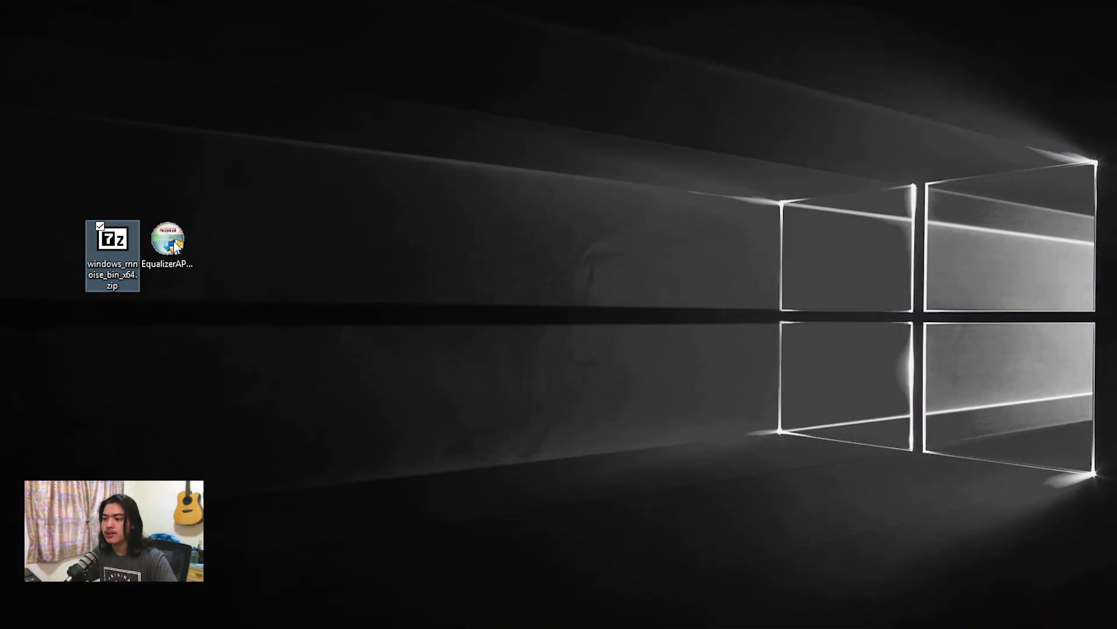
right_click(112, 241)
mouse_move(49, 295)
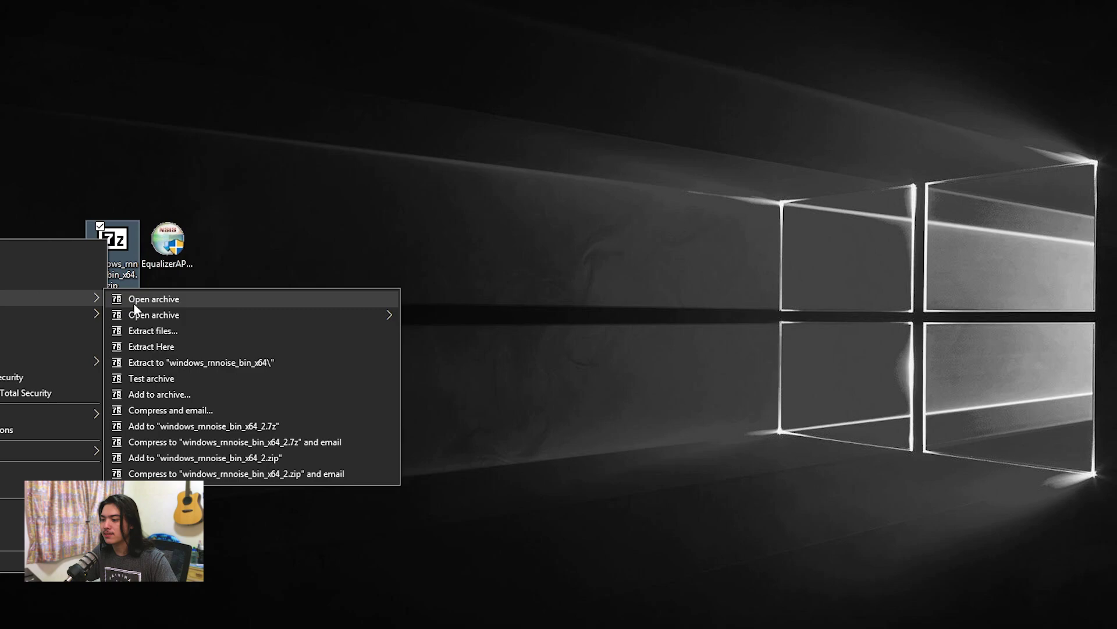
left_click(196, 329)
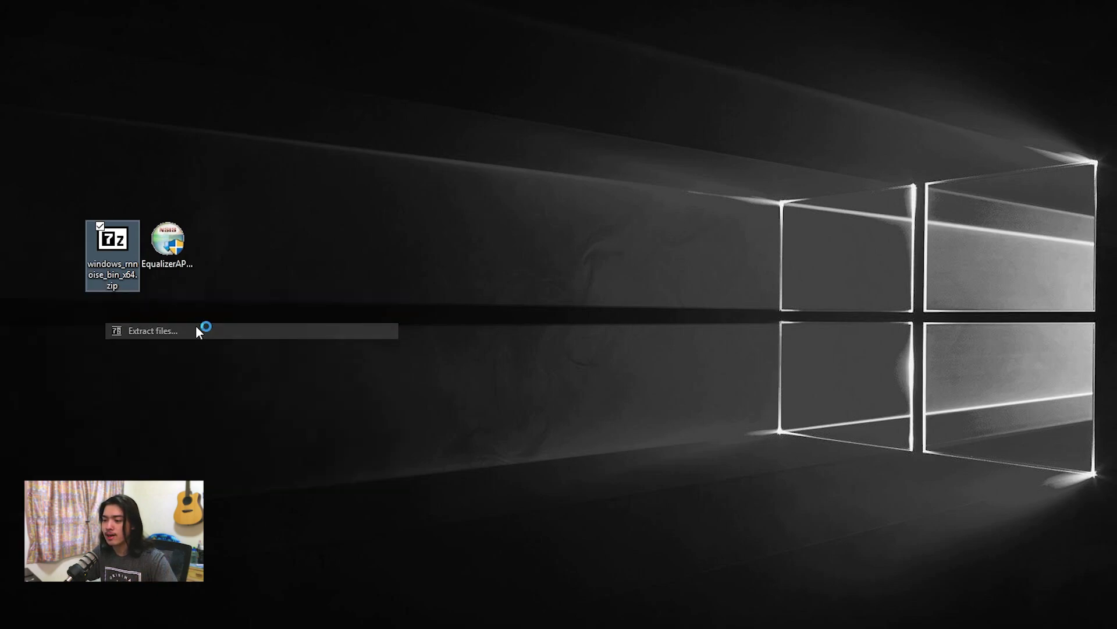
left_click(540, 395)
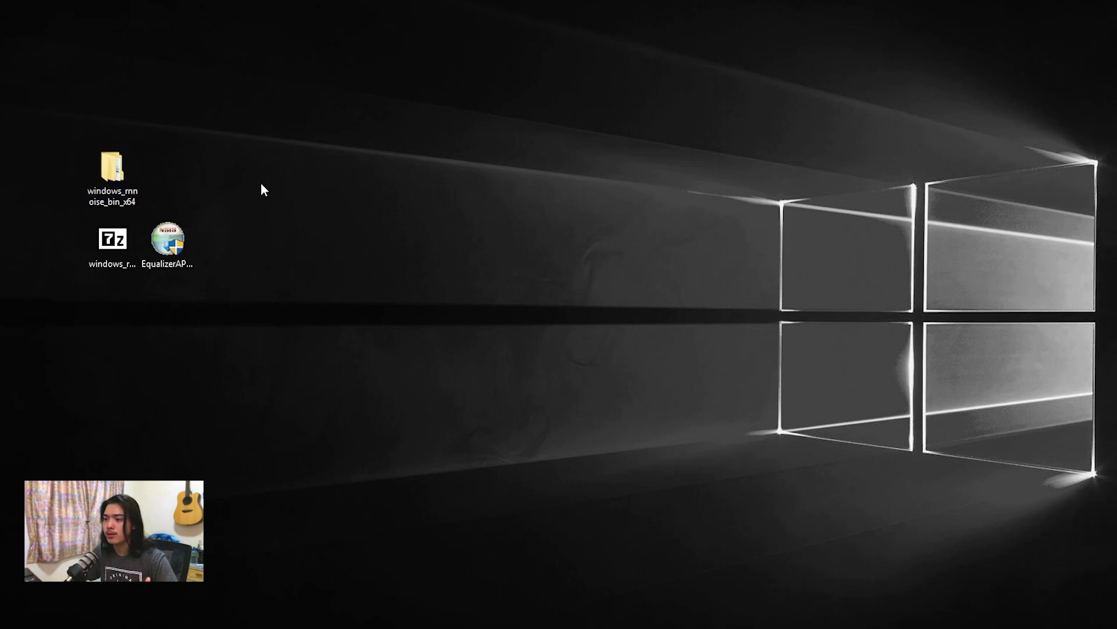
Browse into windows_rnnoise_bin_x64\bin\vst to locate librnnoise_vst.dll.
double_click(126, 169)
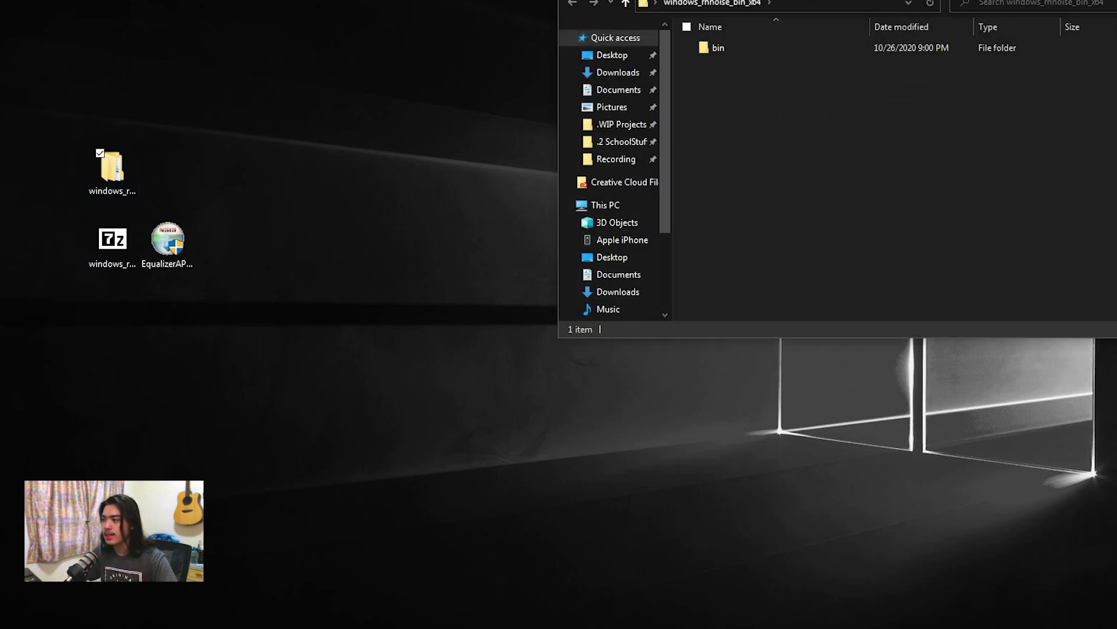
double_click(597, 61)
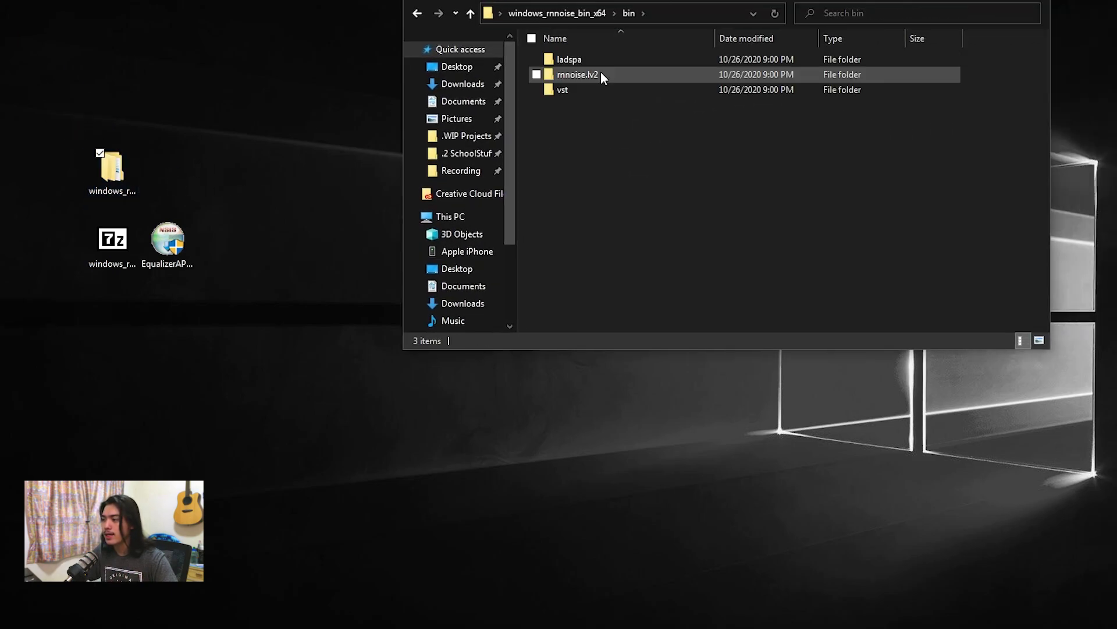
double_click(600, 93)
left_click_drag(677, 128, 578, 54)
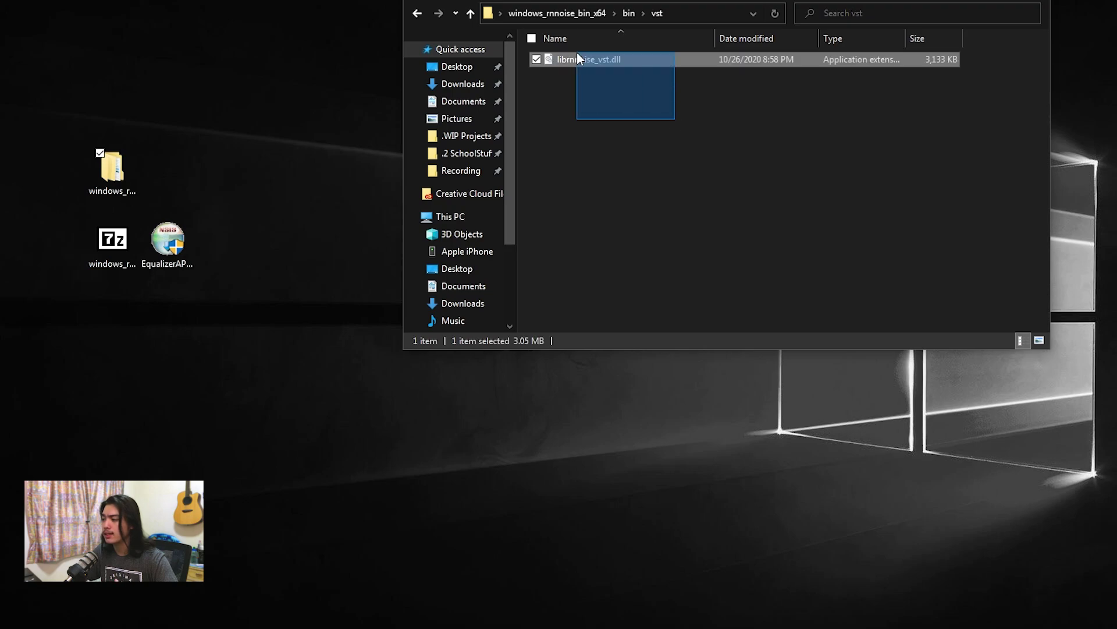
left_click(651, 143)
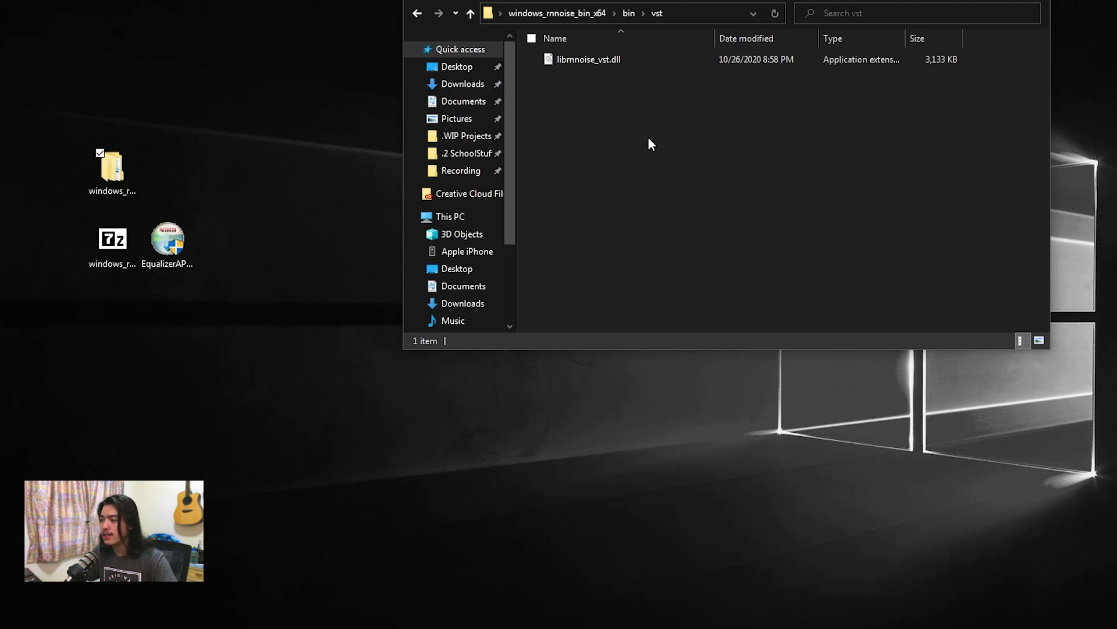
left_click(168, 238)
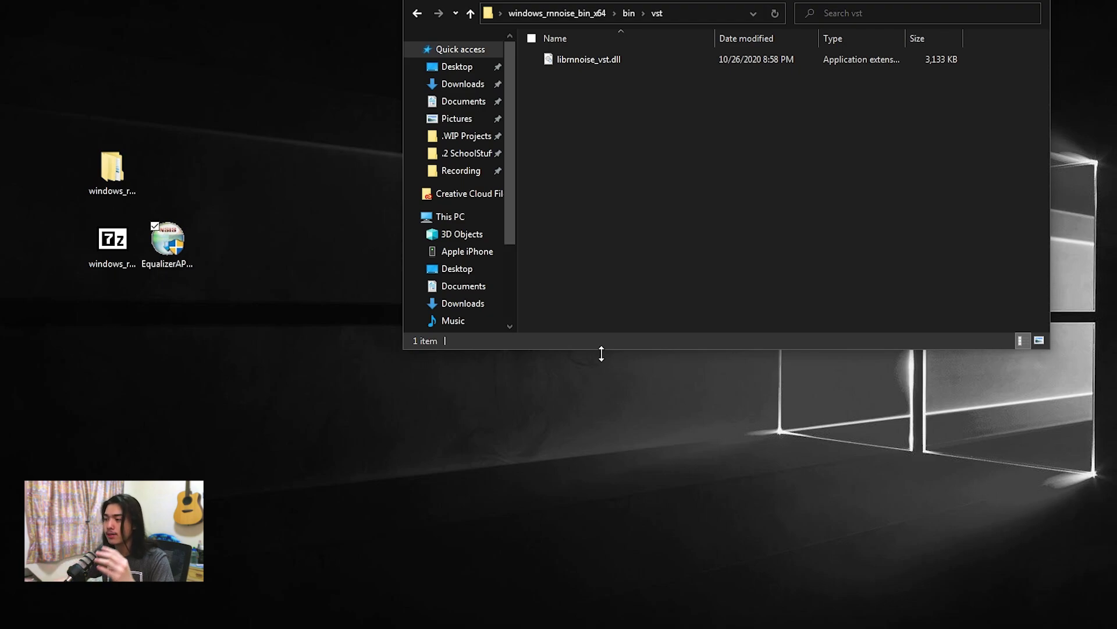
left_click(321, 237)
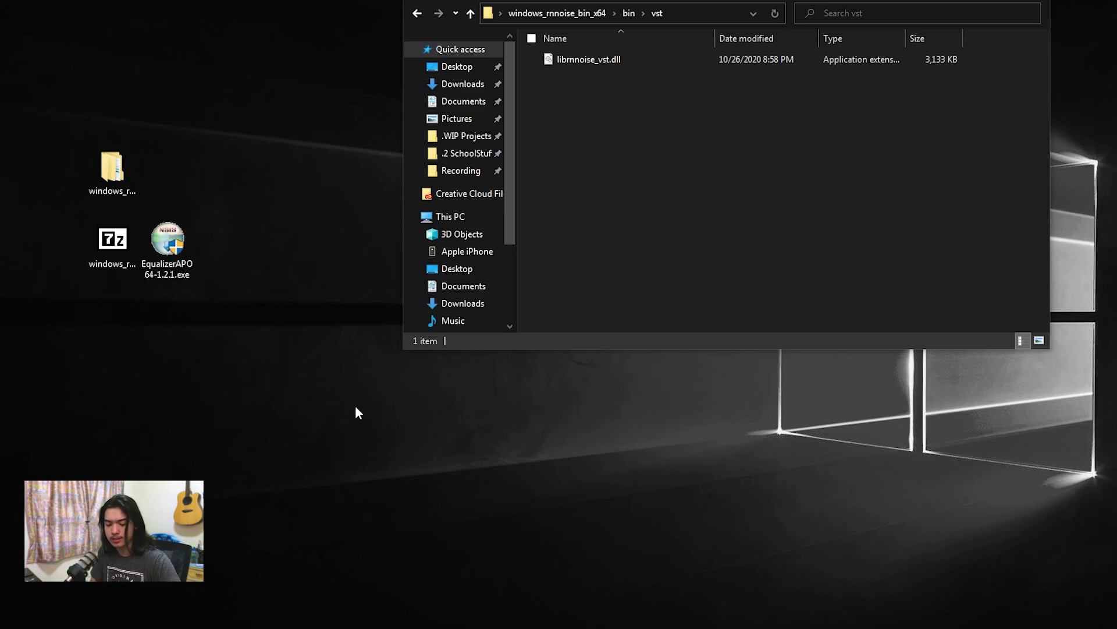
Launch the Configuration Editor by searching 'config' and move the APO-not-installed warning aside.
key("super")
type("config")
key("Return")
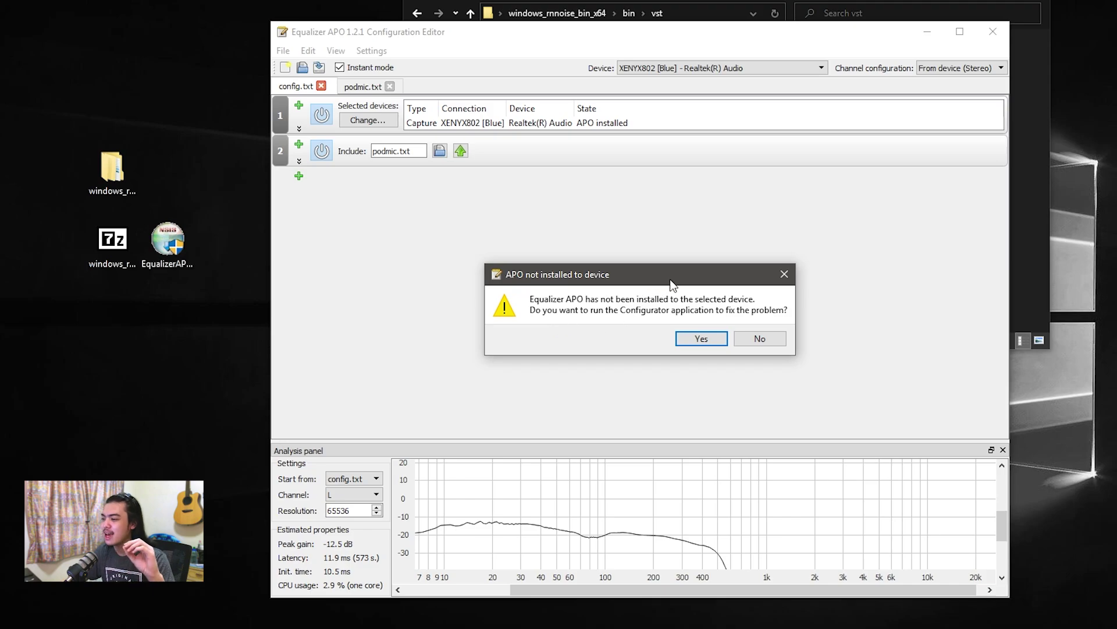
mouse_move(684, 270)
left_mouse_down()
mouse_move(641, 235)
mouse_move(678, 255)
left_mouse_up()
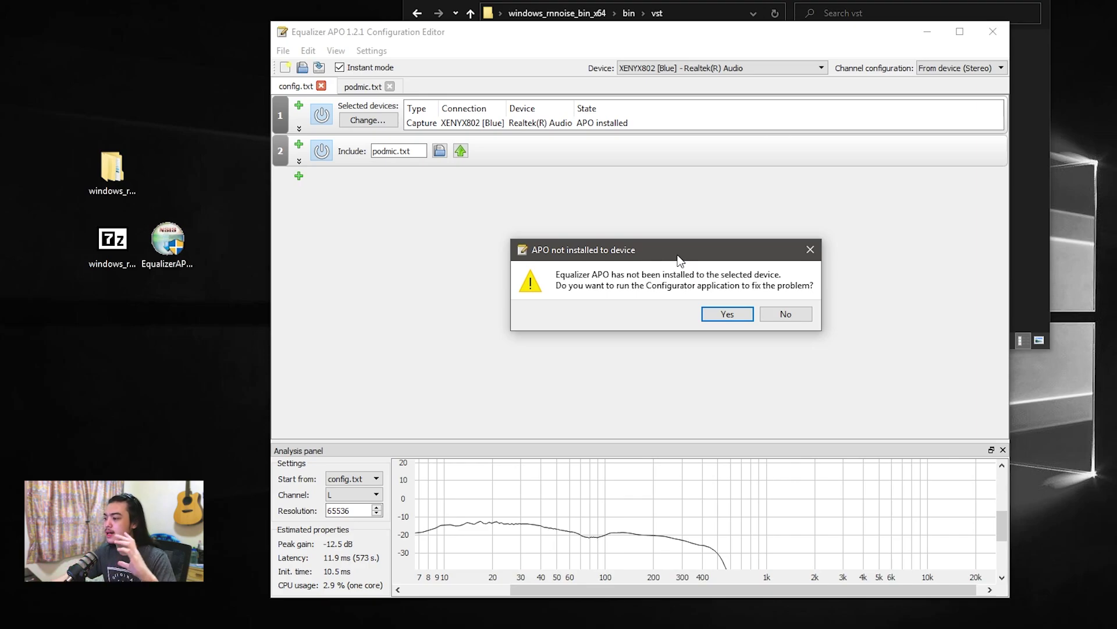
left_click_drag(680, 256, 669, 254)
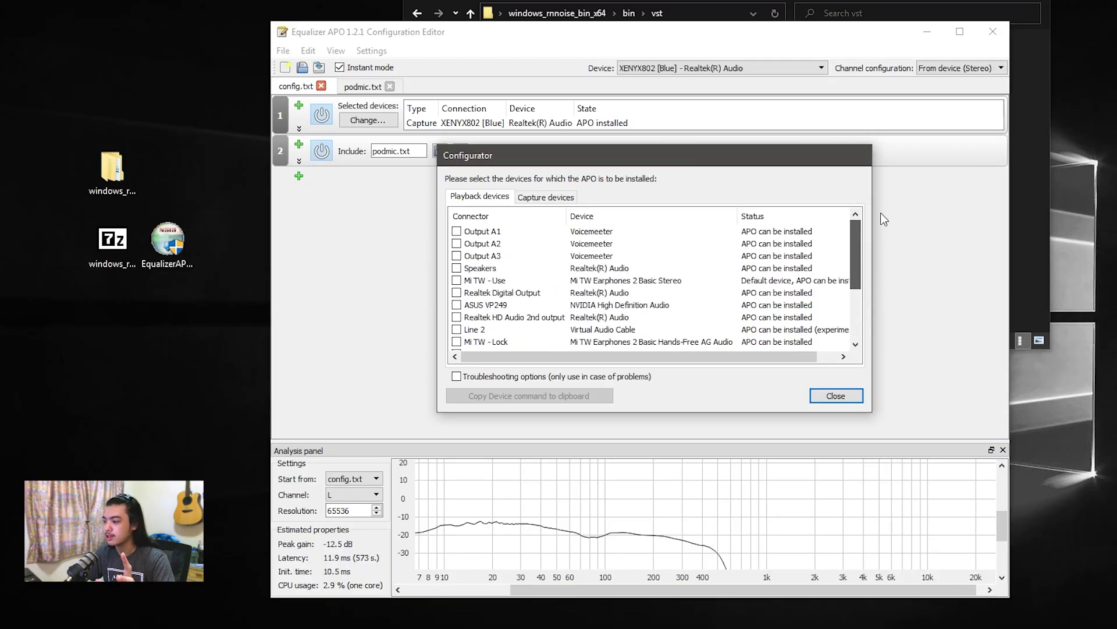
Confirm XENYX802 is checked under Capture devices, then close the Configurator.
left_click(539, 201)
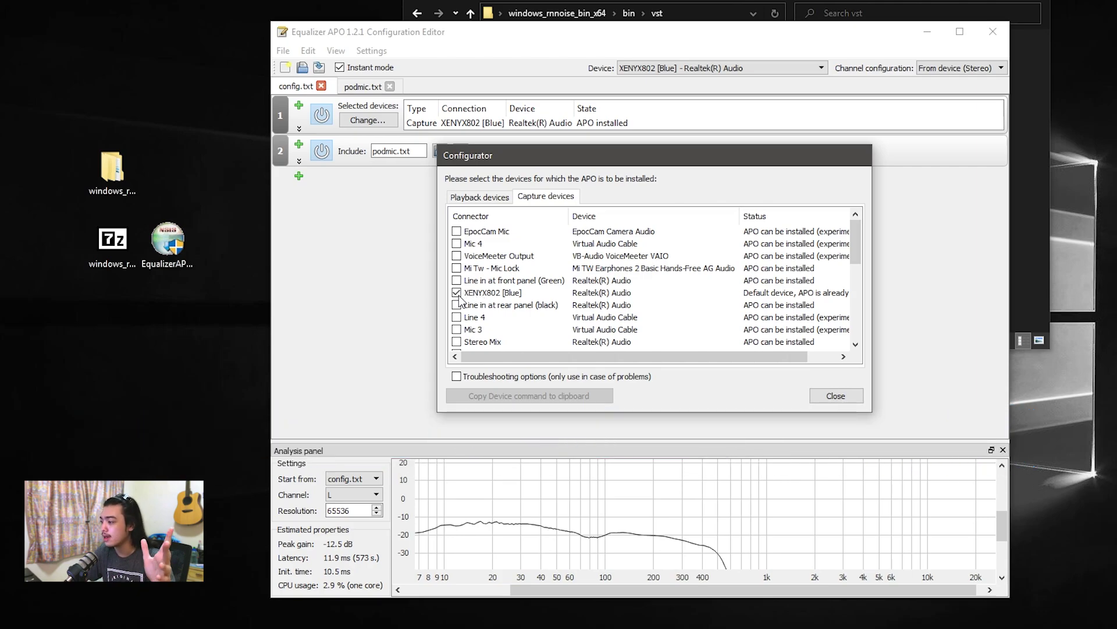
left_click(843, 397)
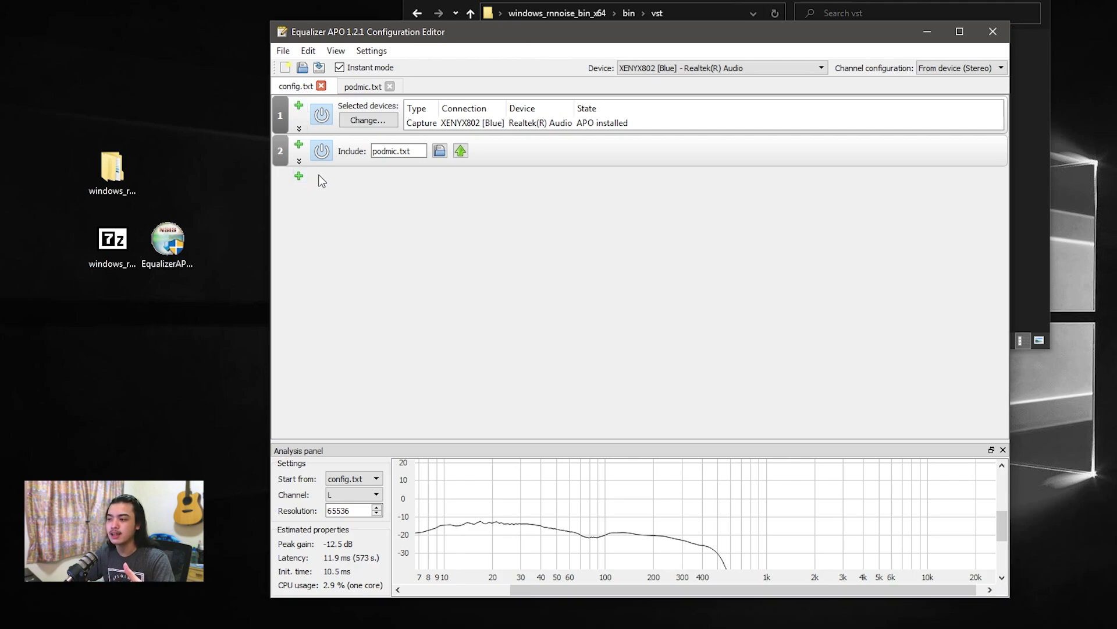
Look over the podmic.txt row options and the add-filter Control > Include menu without adding anything.
left_click(300, 164)
left_click(432, 256)
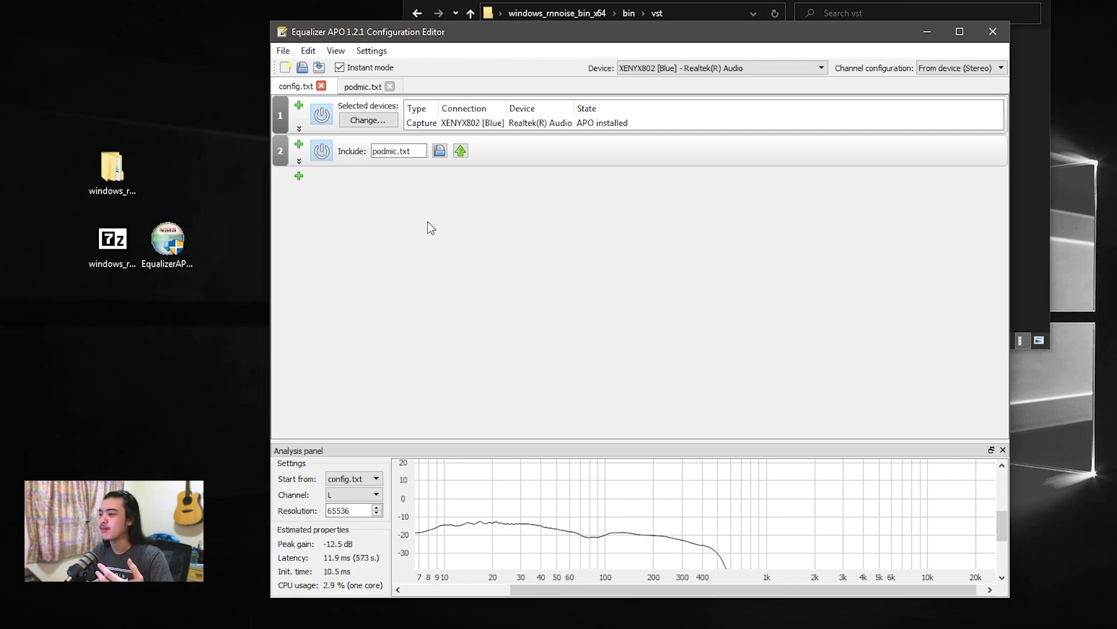
left_click(299, 176)
mouse_move(376, 215)
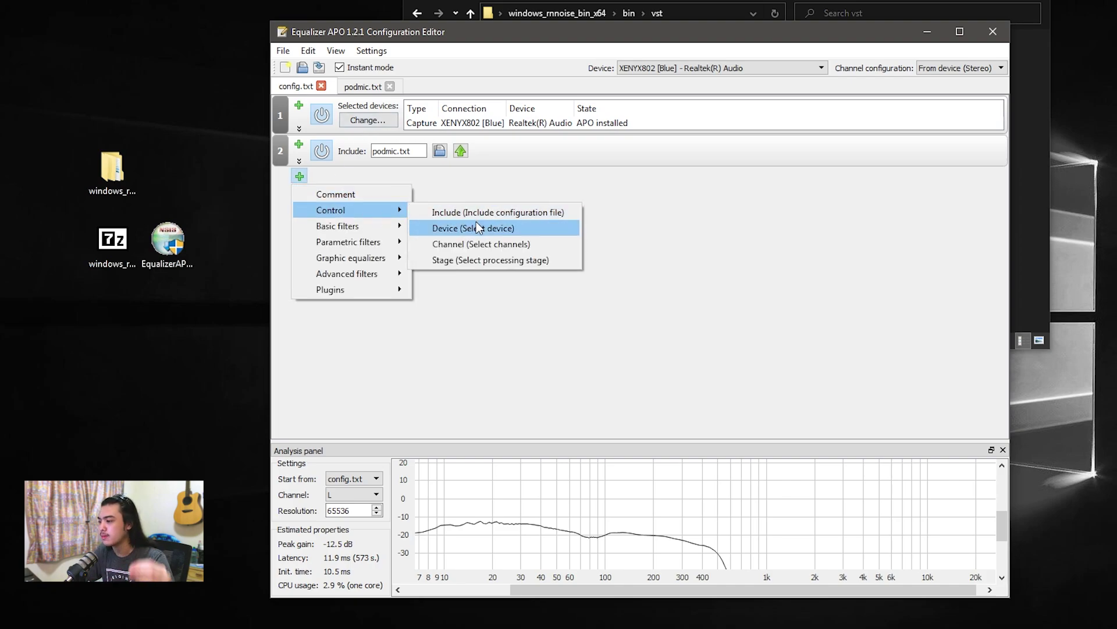
left_click(686, 248)
left_click(299, 176)
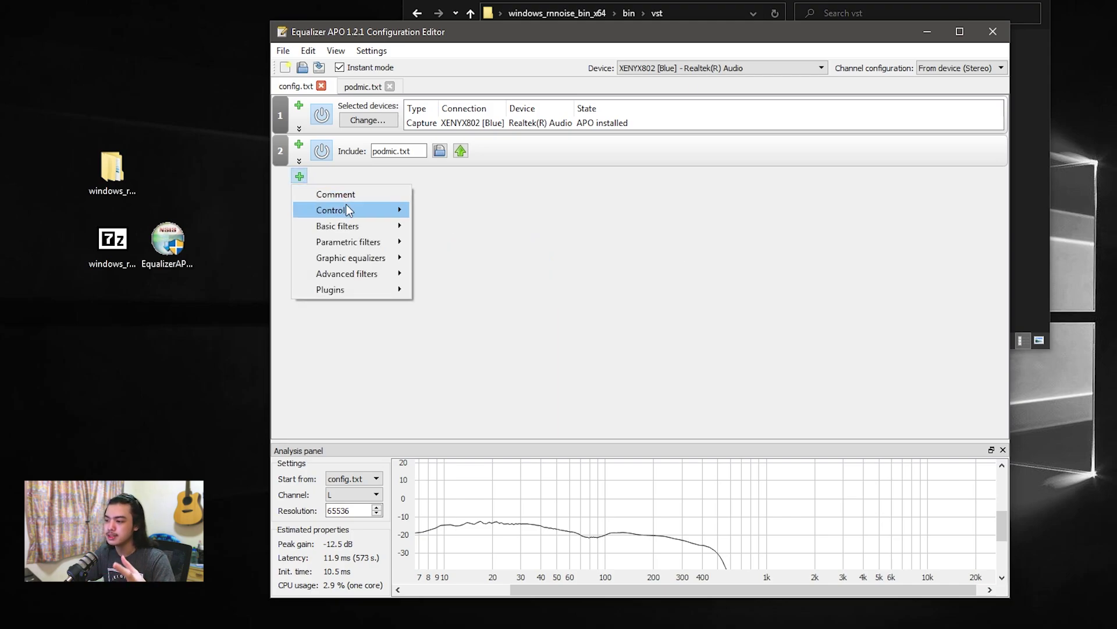
mouse_move(347, 207)
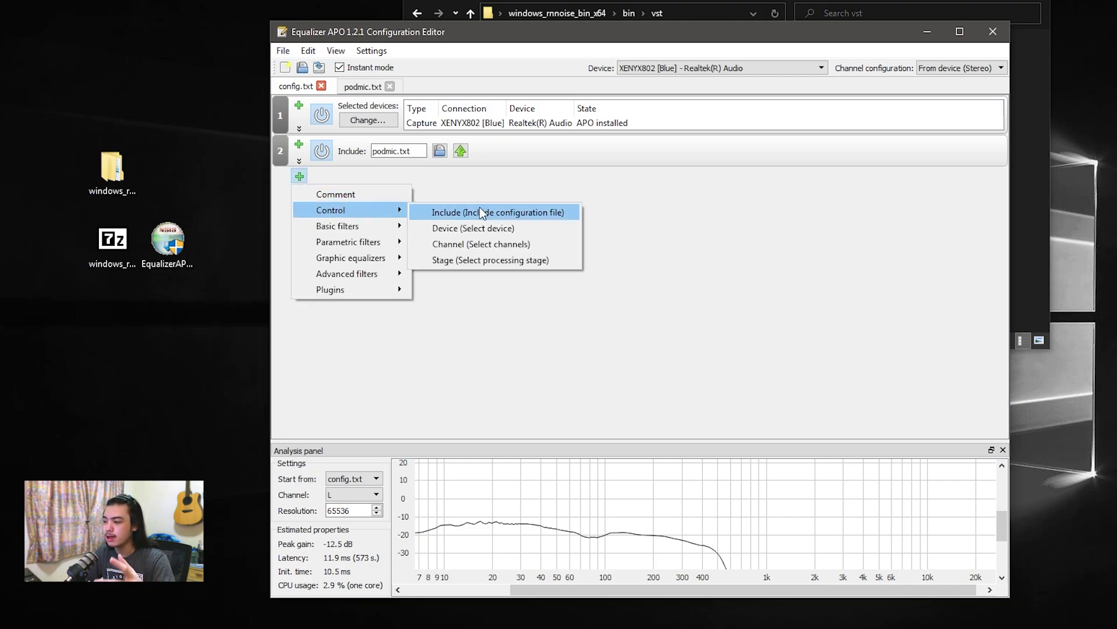
key("Escape")
key("Escape")
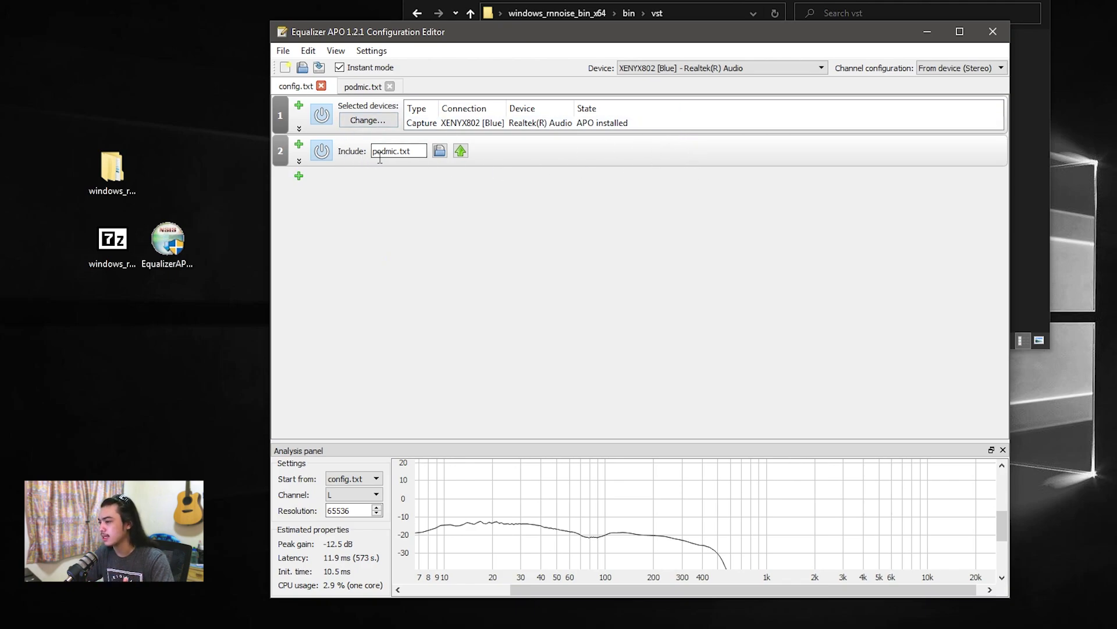
Create a blank configuration, cancel its Save As, then close the Unsaved and podmic.txt tabs.
left_click(287, 68)
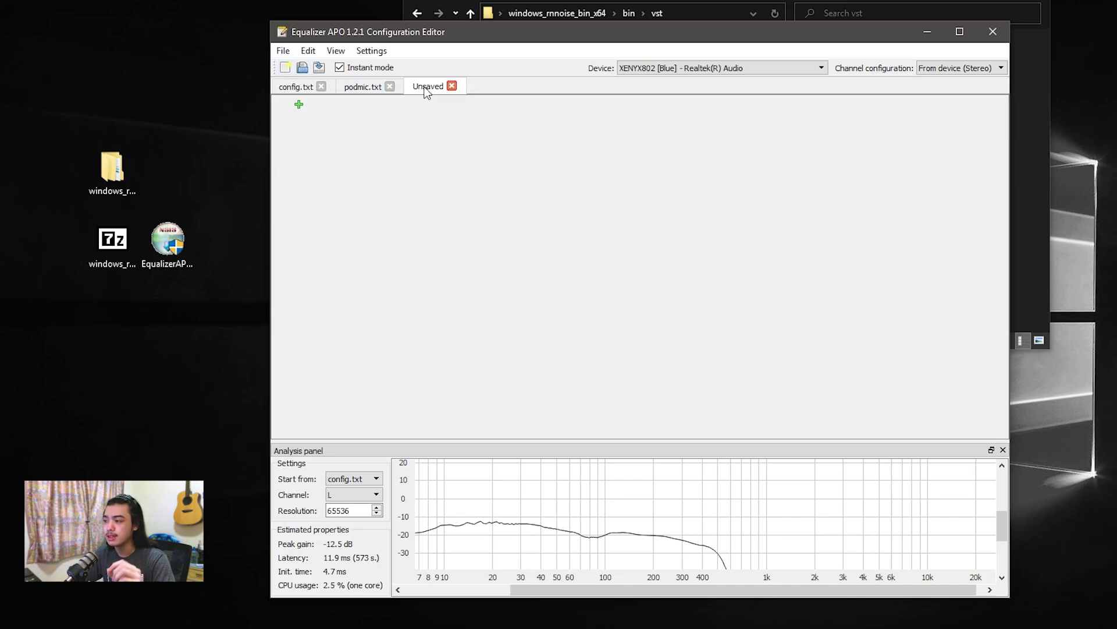
left_click(319, 68)
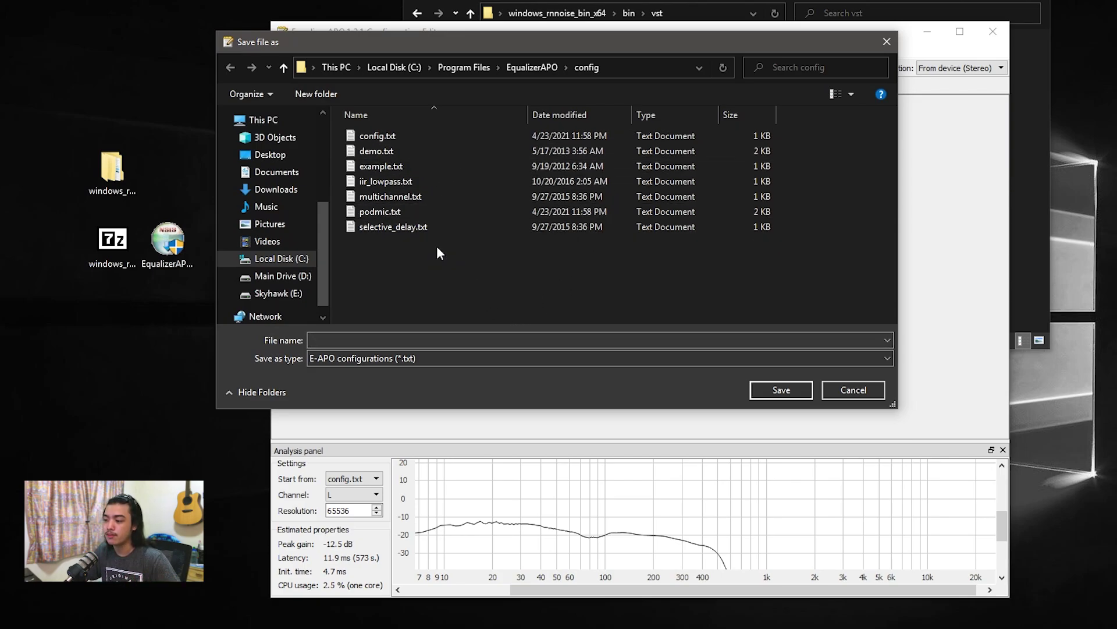
left_click(854, 389)
left_click(453, 86)
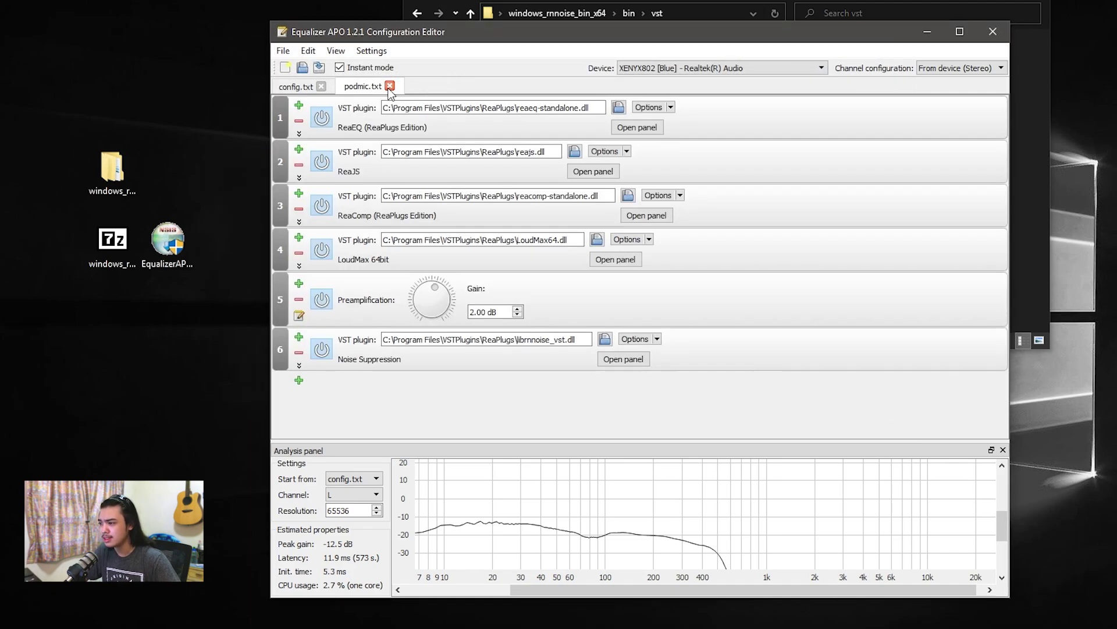
left_click(390, 86)
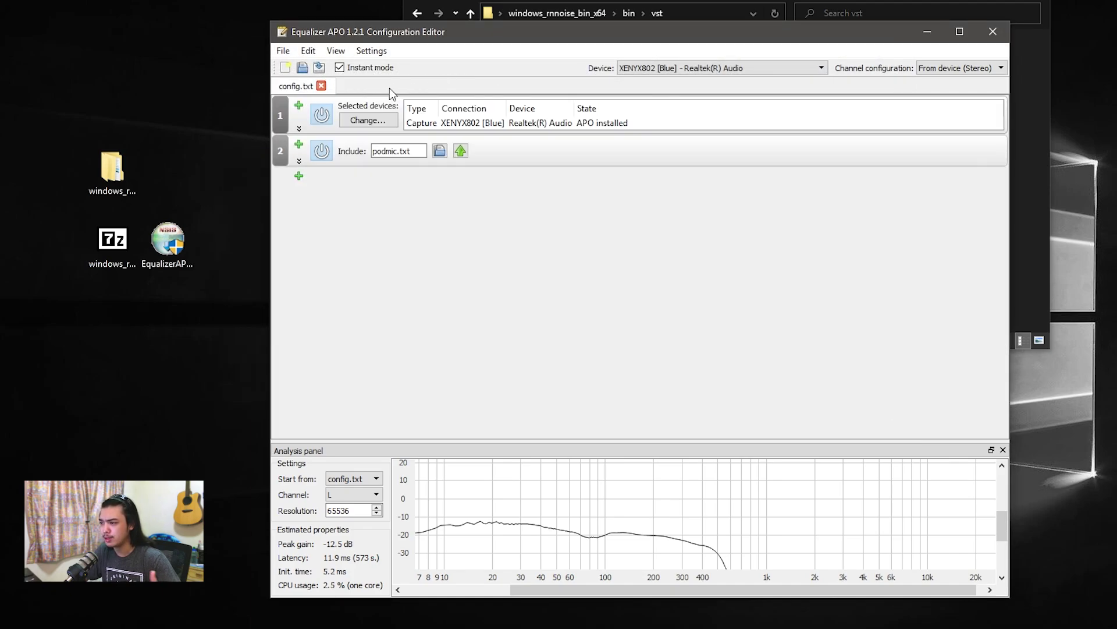
Reopen podmic.txt from the EqualizerAPO config folder.
left_click(303, 68)
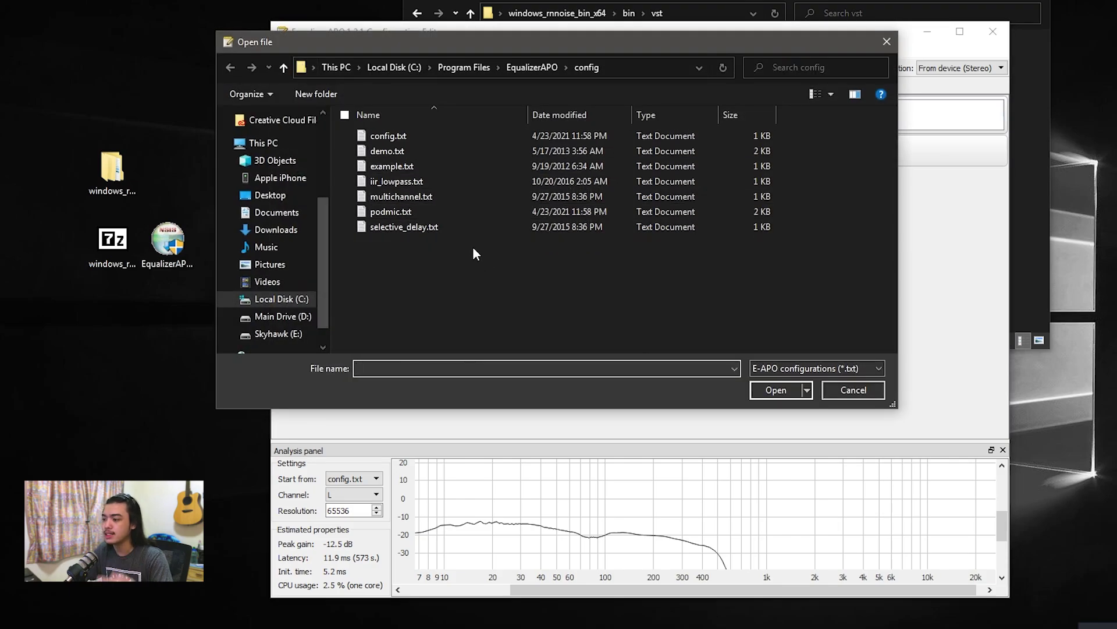
double_click(447, 205)
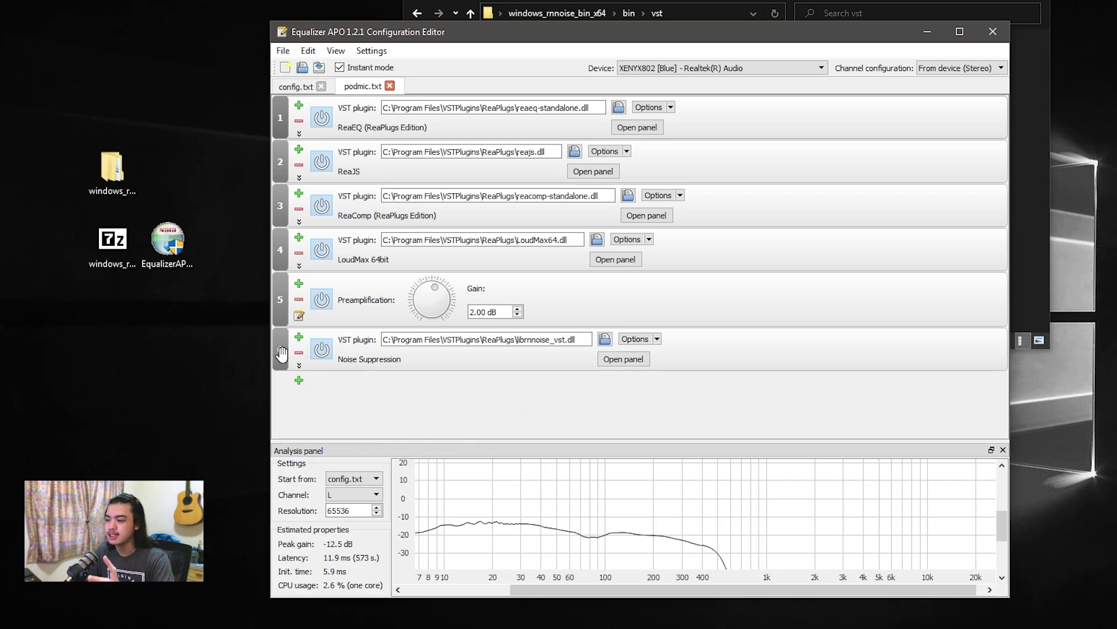
left_click(299, 381)
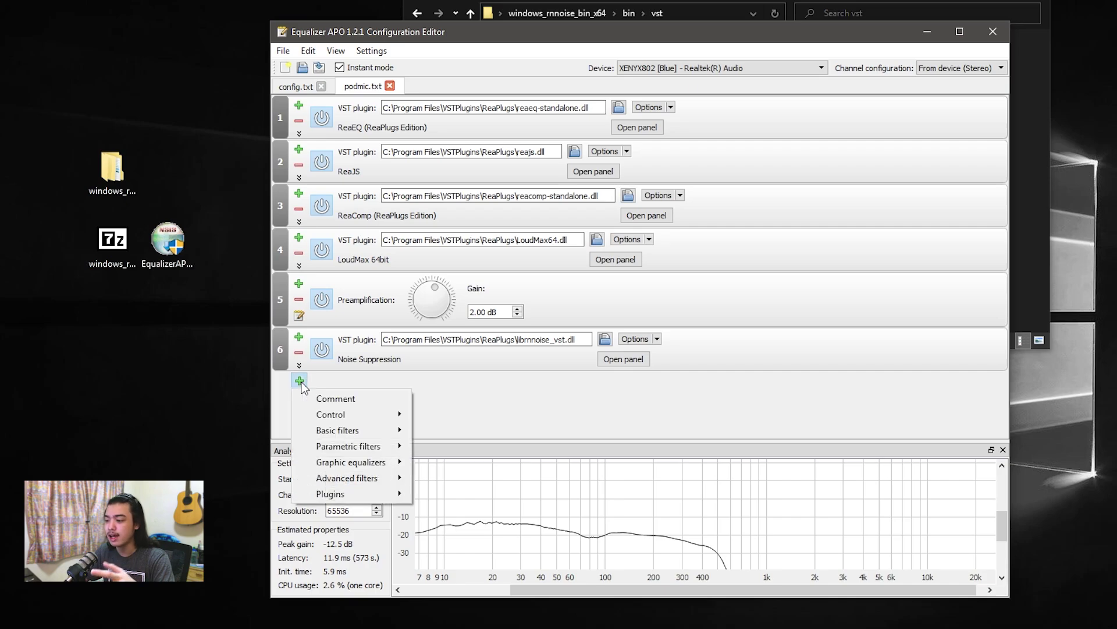
mouse_move(356, 490)
left_click(519, 410)
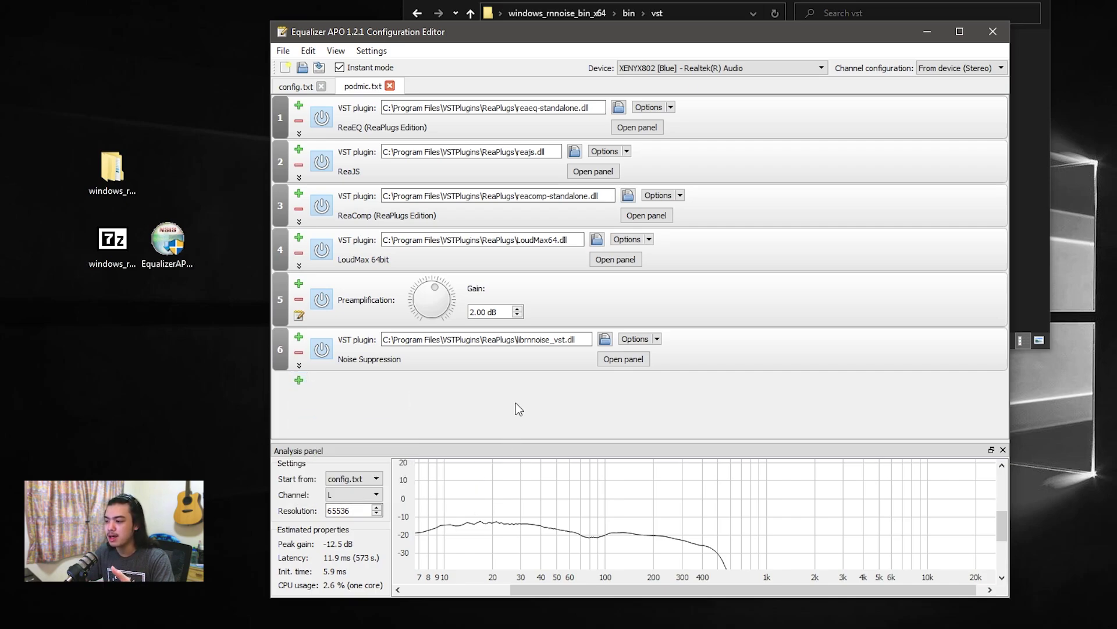
left_click_drag(582, 342, 391, 342)
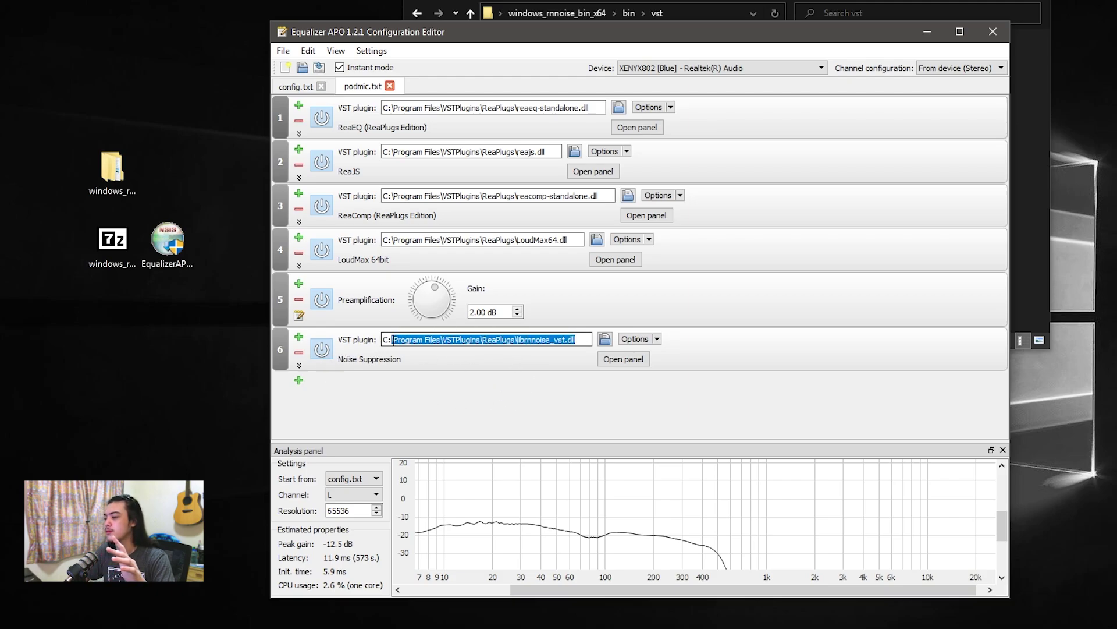
left_click(479, 402)
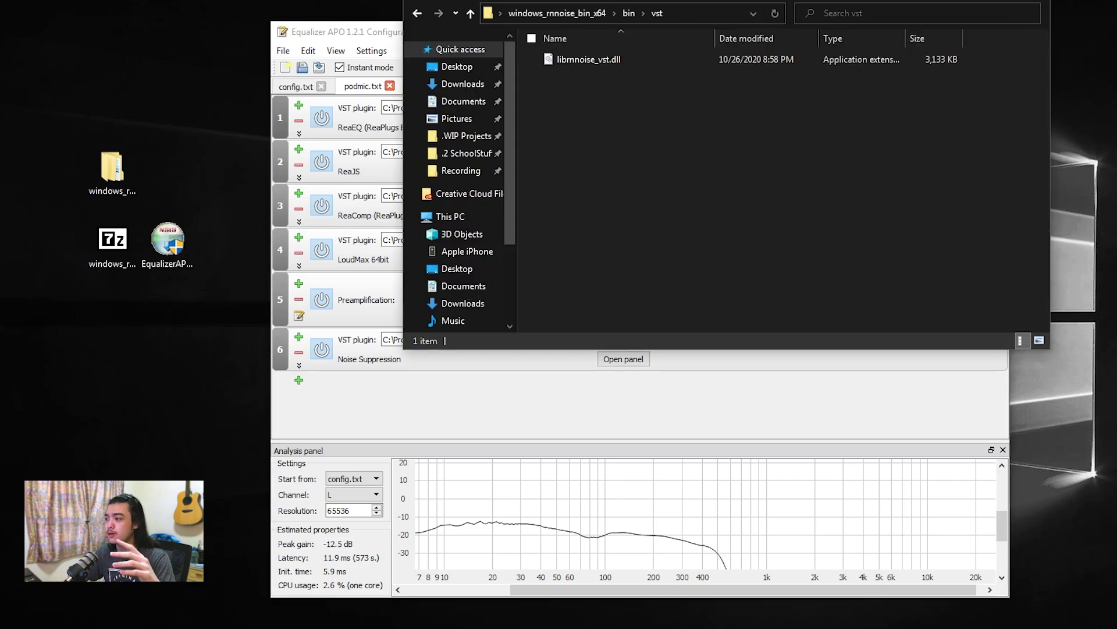
Bring the vst folder window with librnnoise_vst.dll forward, then close it.
left_click_drag(689, 7, 388, 26)
left_click_drag(396, 92, 372, 75)
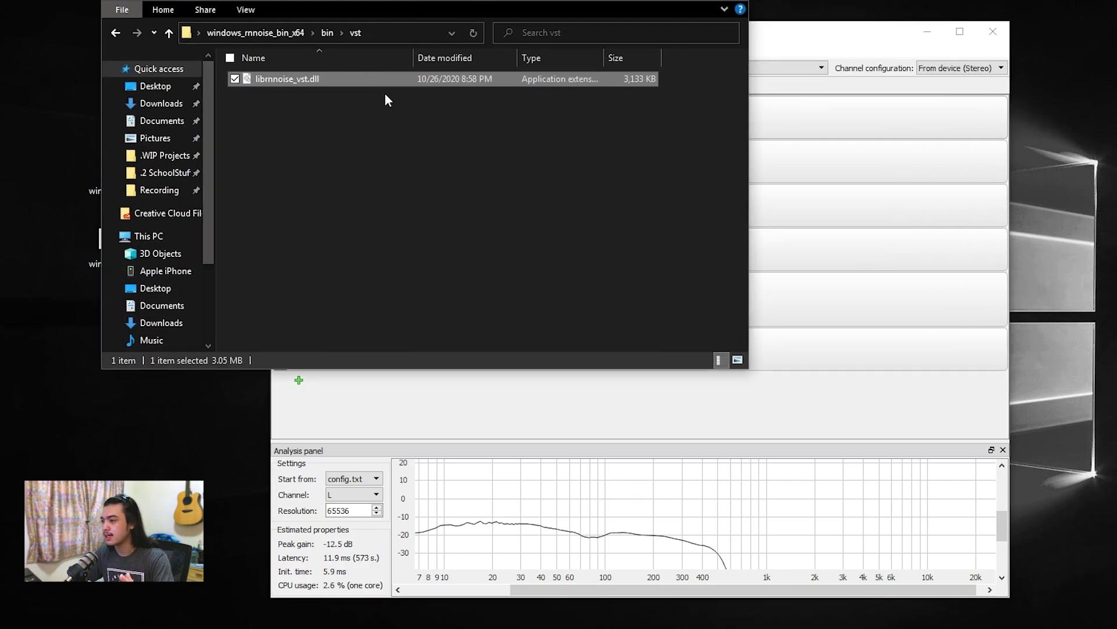
left_click(396, 133)
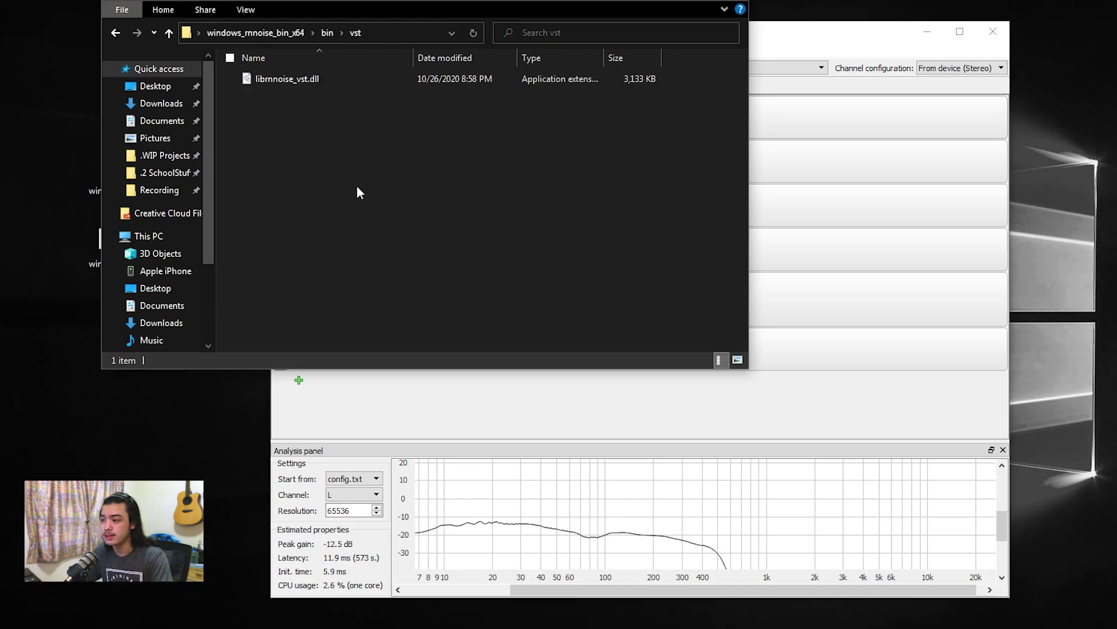
key("alt+F4")
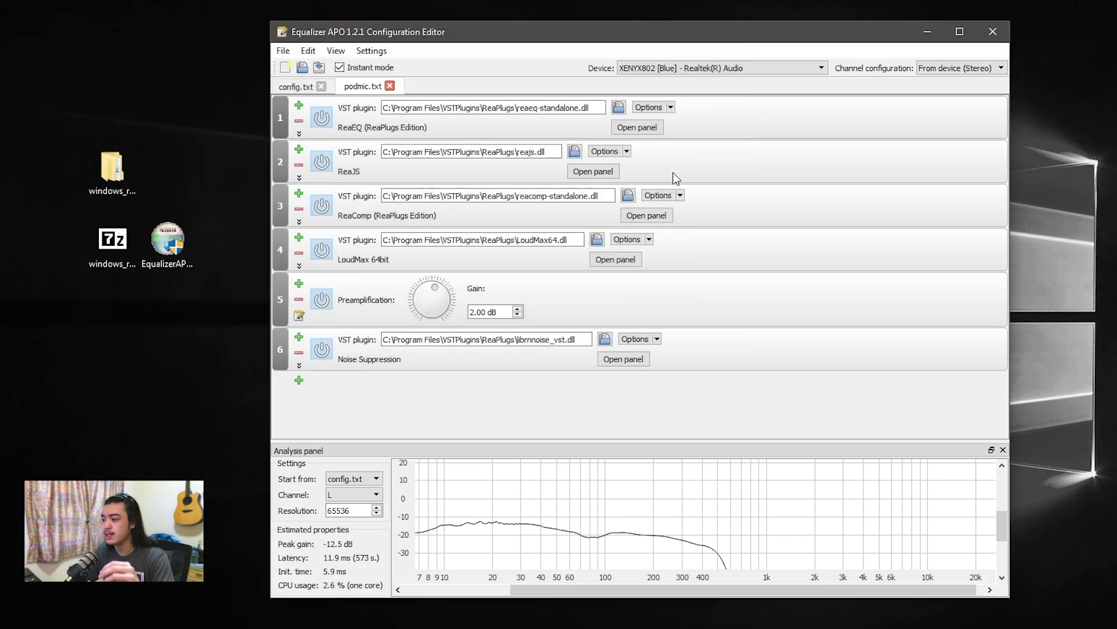
left_click(605, 340)
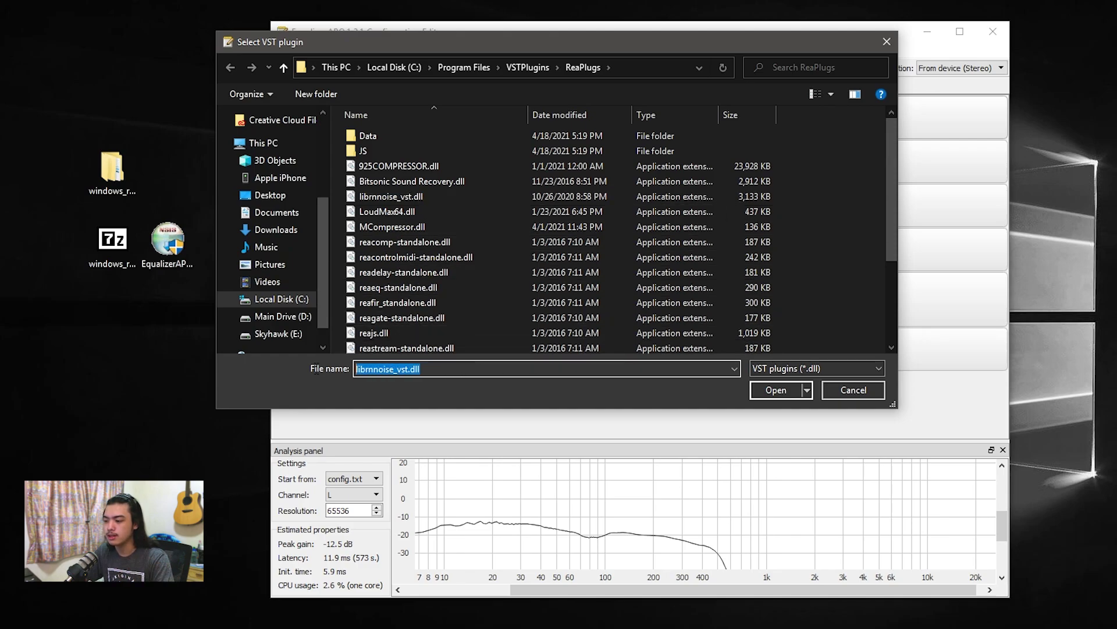
left_click(474, 364)
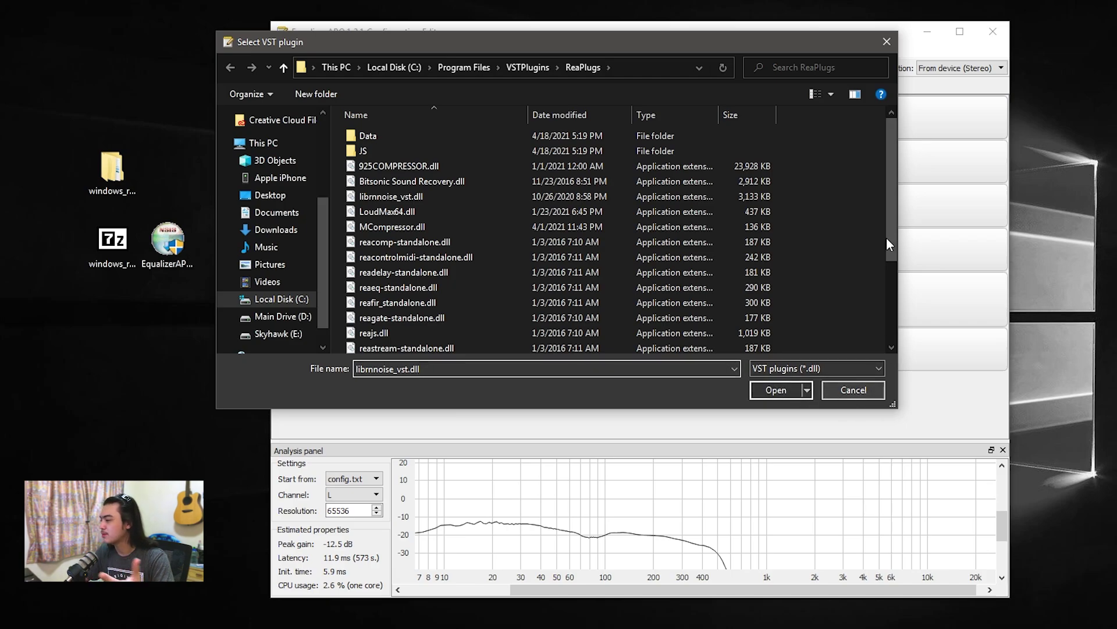
left_click(887, 42)
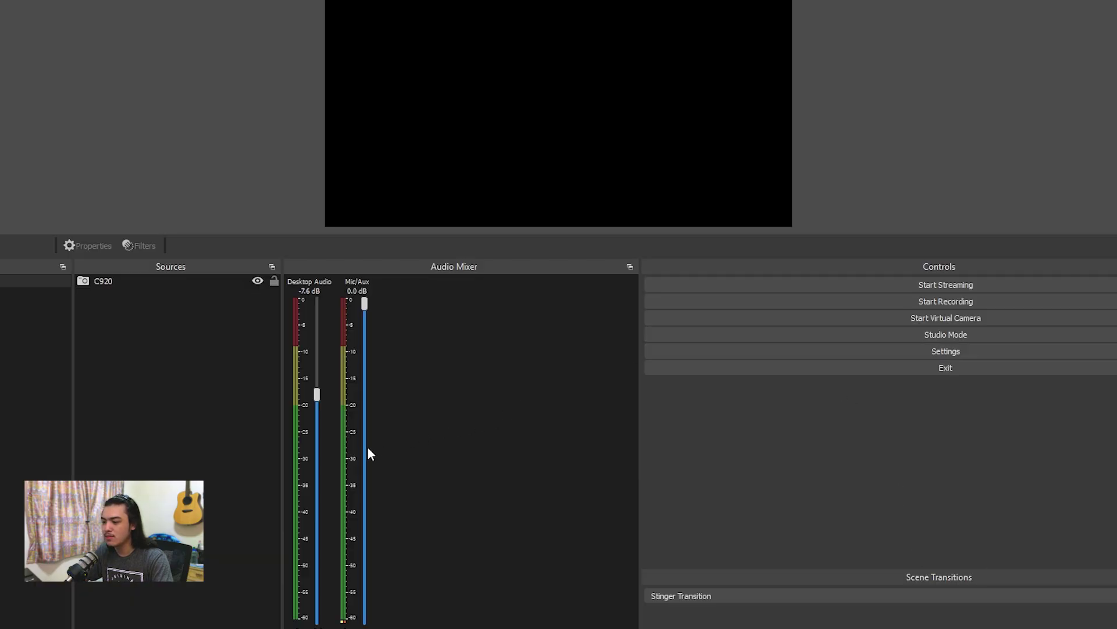
Add a Noise Suppression filter to the Mic/Aux source in OBS Studio.
right_click(343, 448)
left_click(422, 599)
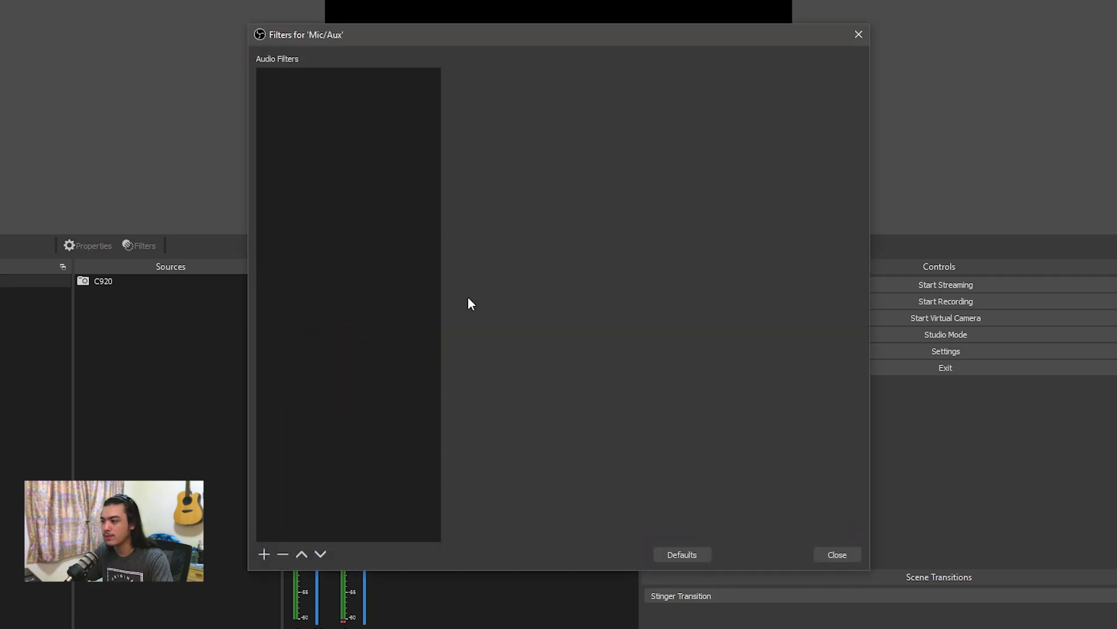
left_click(264, 554)
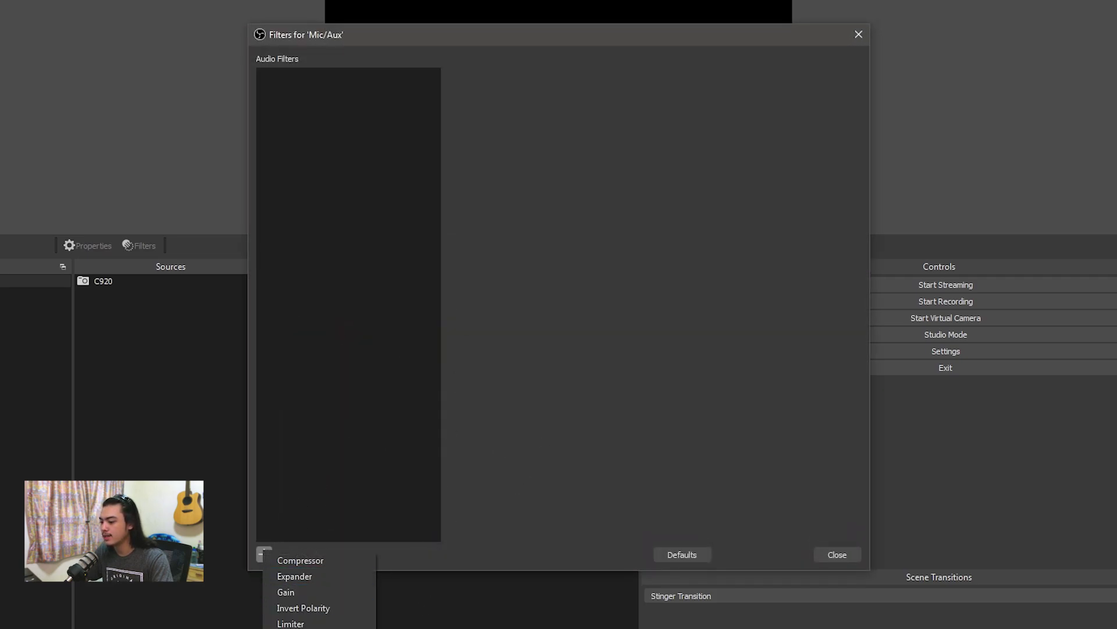
left_click(309, 626)
left_click(523, 330)
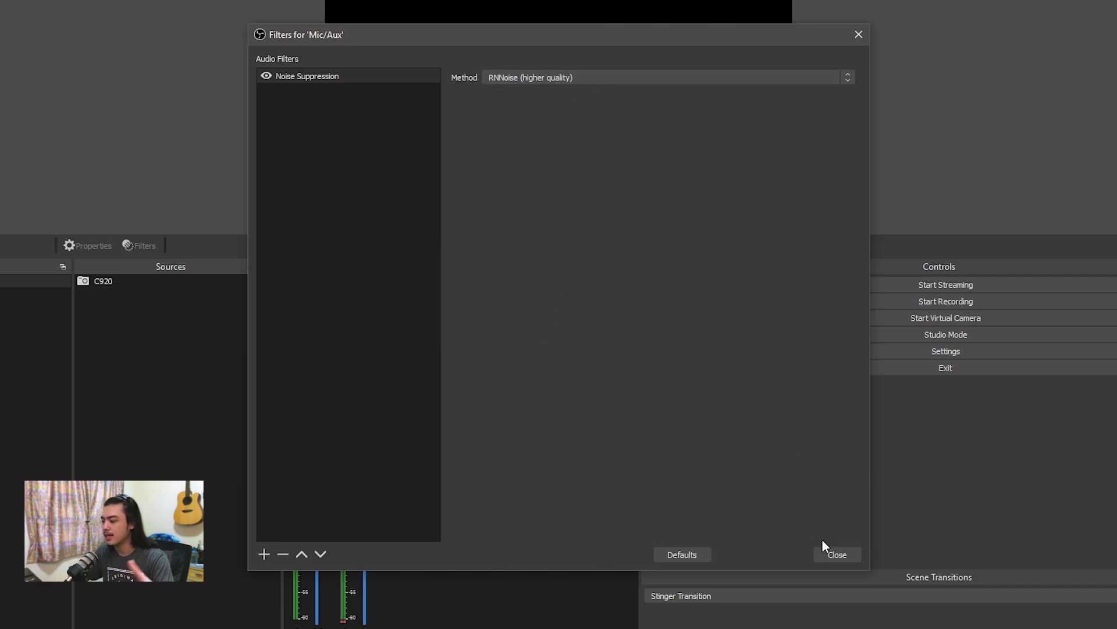
Close the Mic/Aux filters window and exit OBS Studio.
left_click(837, 554)
left_click(986, 374)
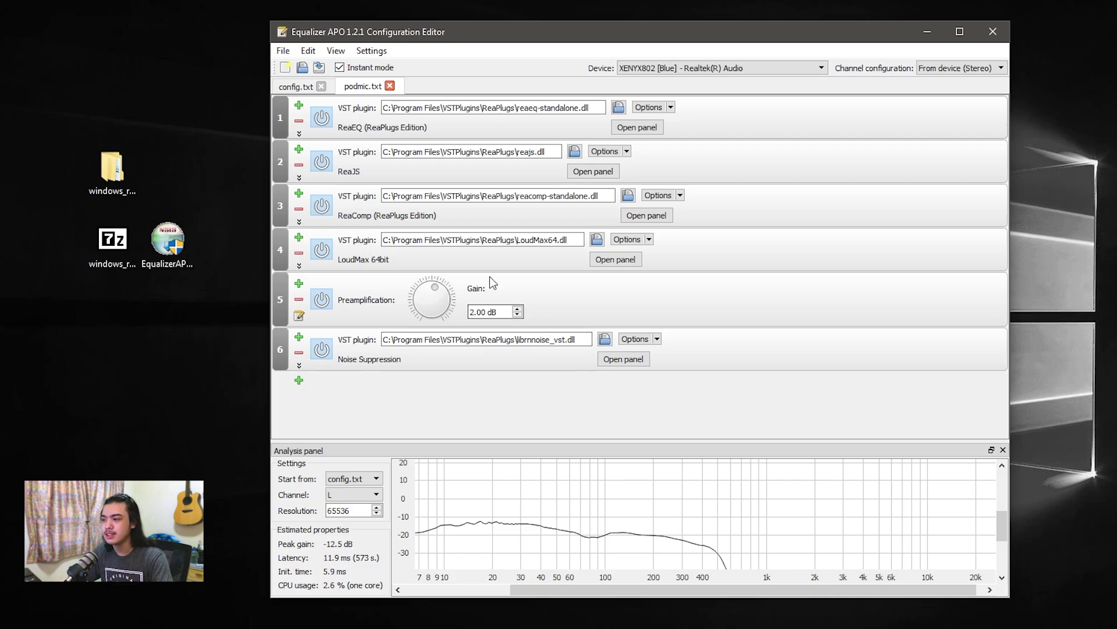
Switch the Equalizer APO editor to config.txt and exit the editor.
key("ctrl+Tab")
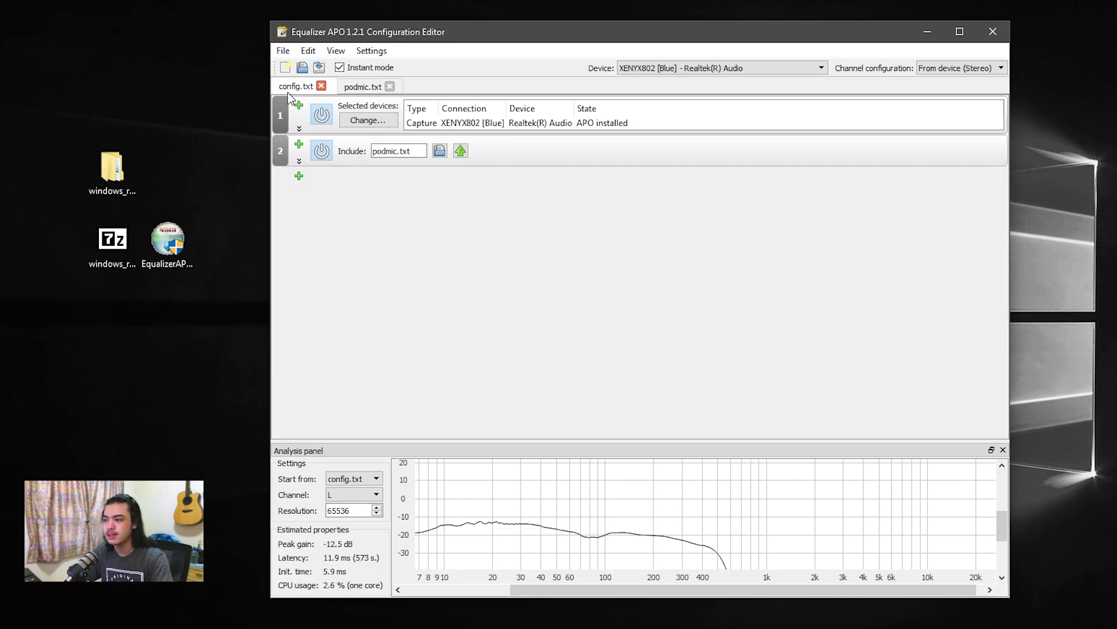
left_click(283, 51)
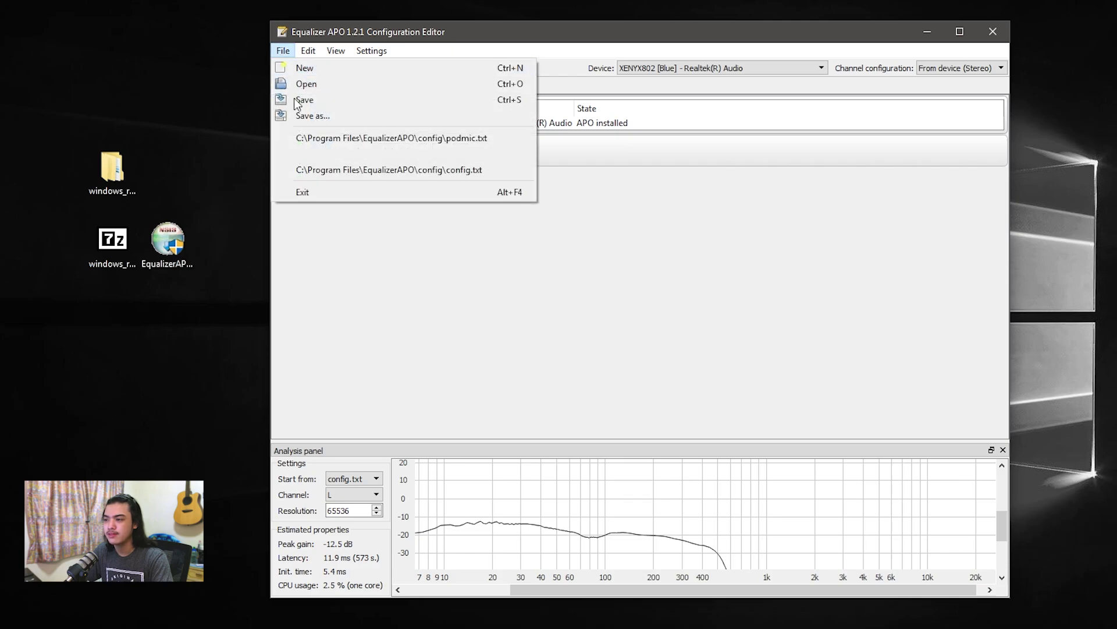
left_click(320, 192)
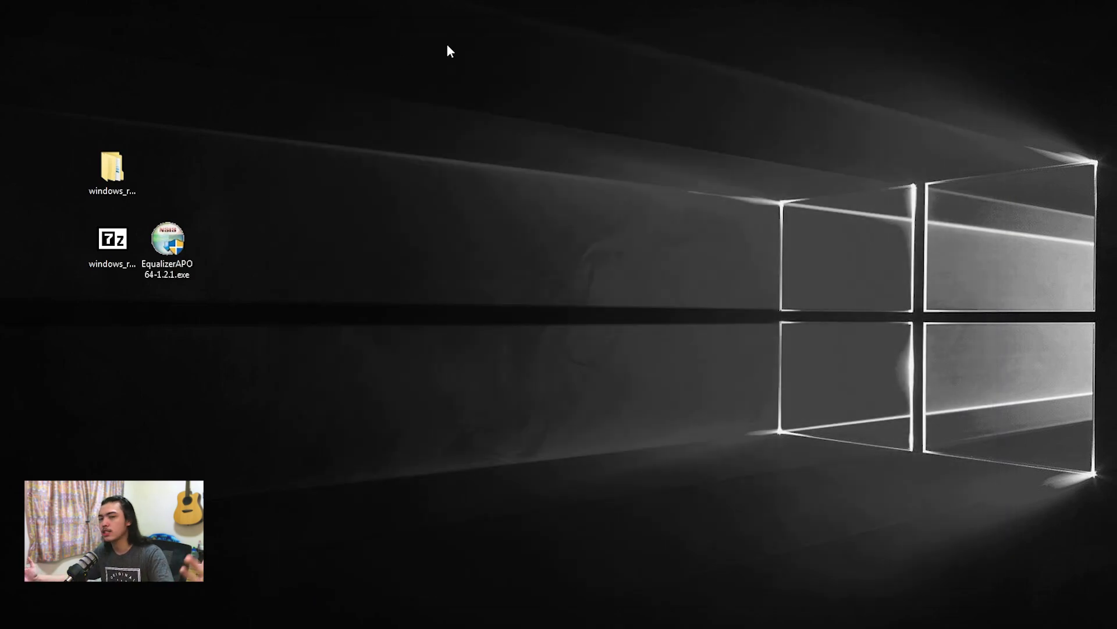